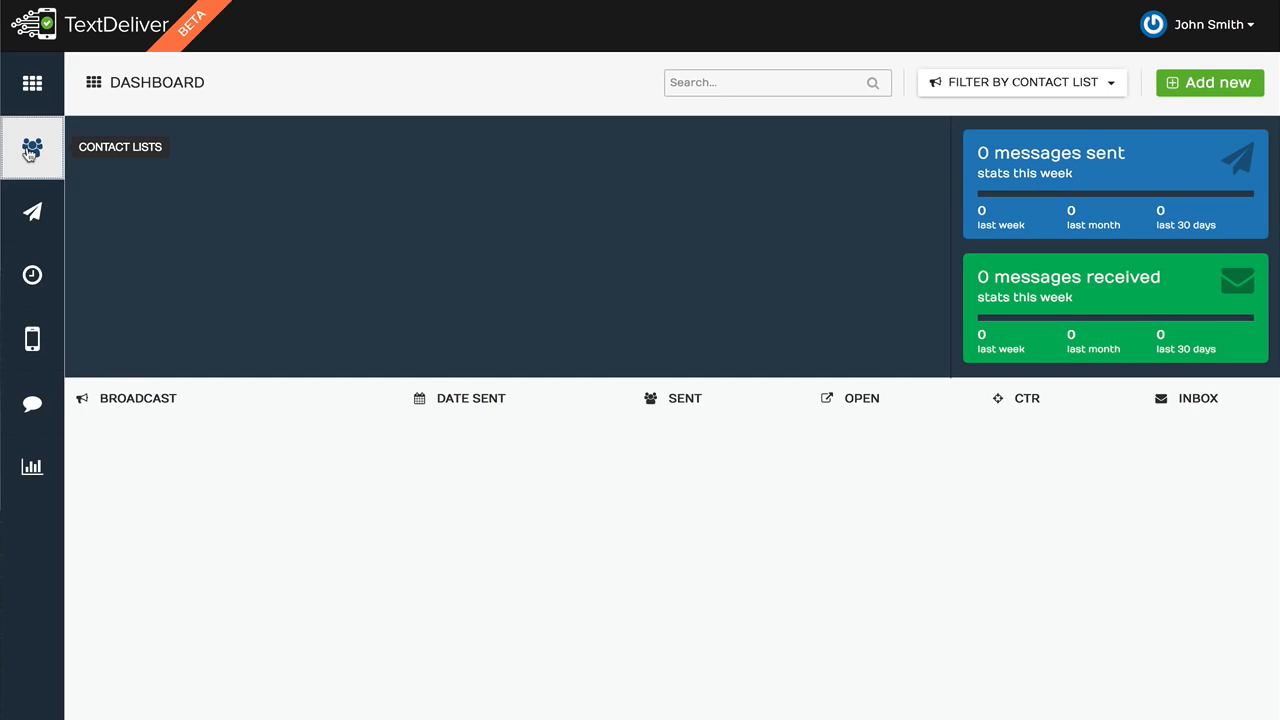
Generate the embed code for the Webinar Ignition contact list using Test Form and Raw HTML Form Code, and close the dialog.
left_click(29, 150)
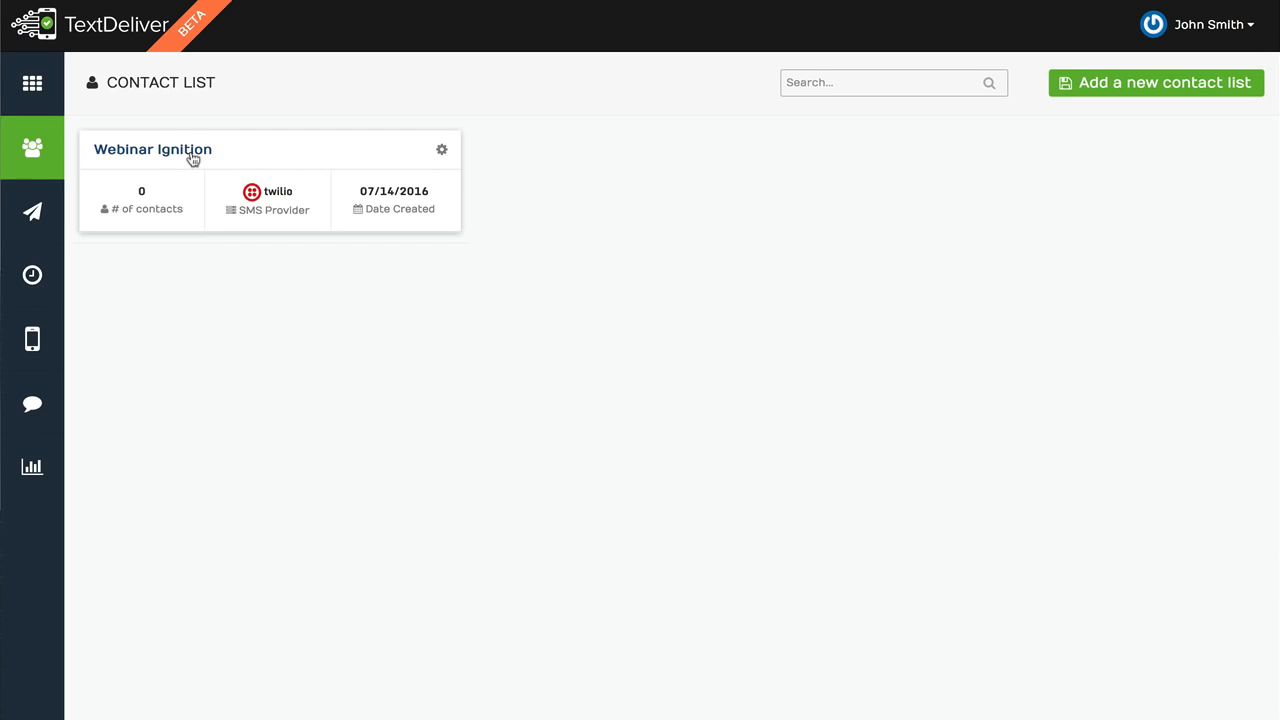
left_click(443, 152)
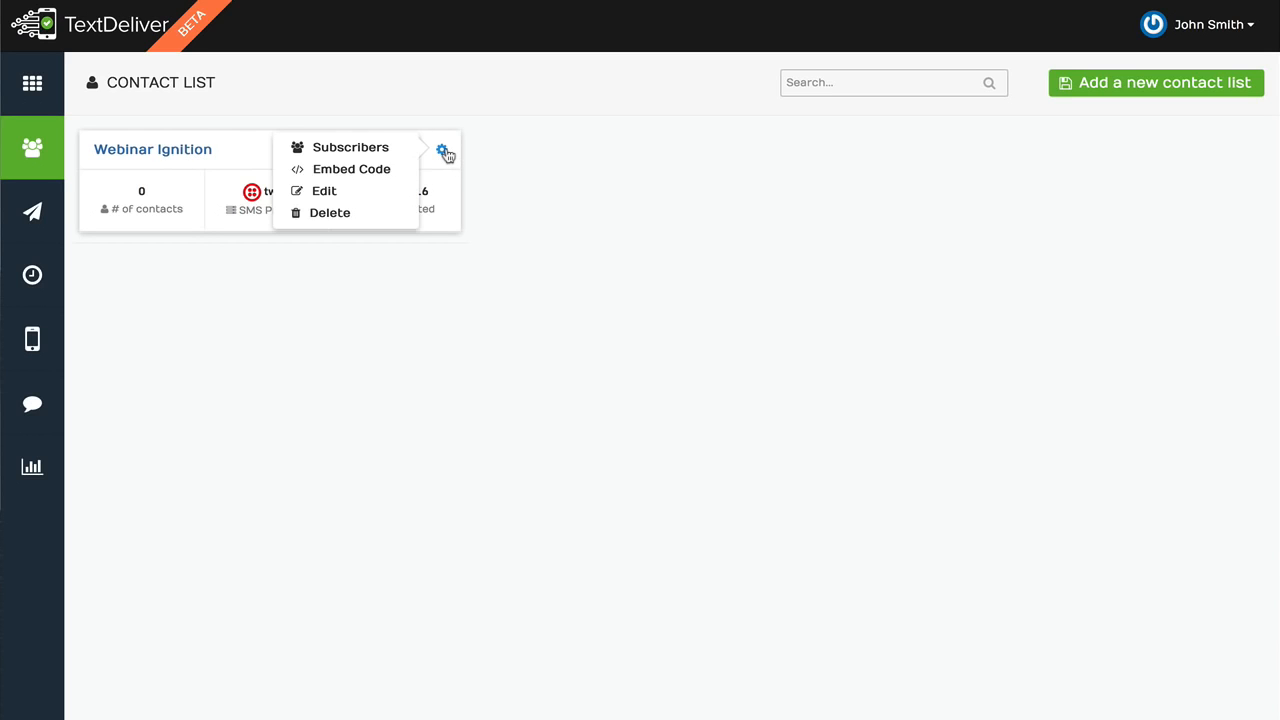
left_click(378, 169)
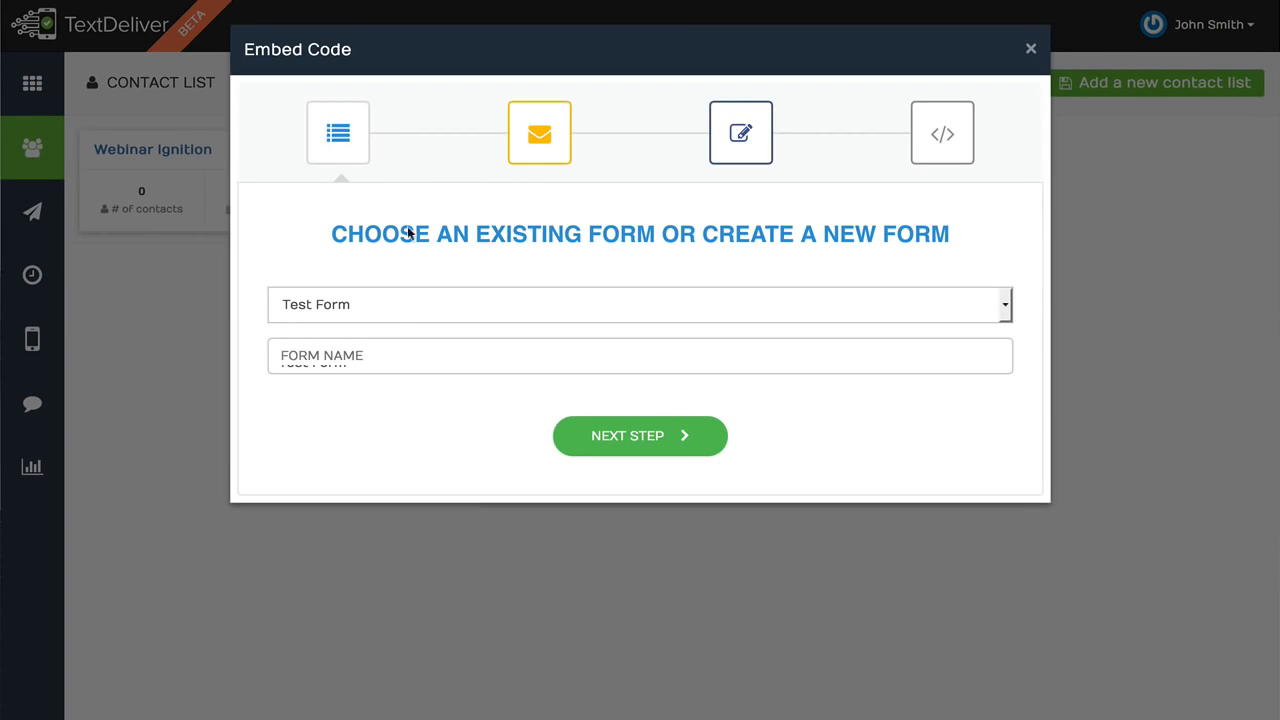
left_click(383, 352)
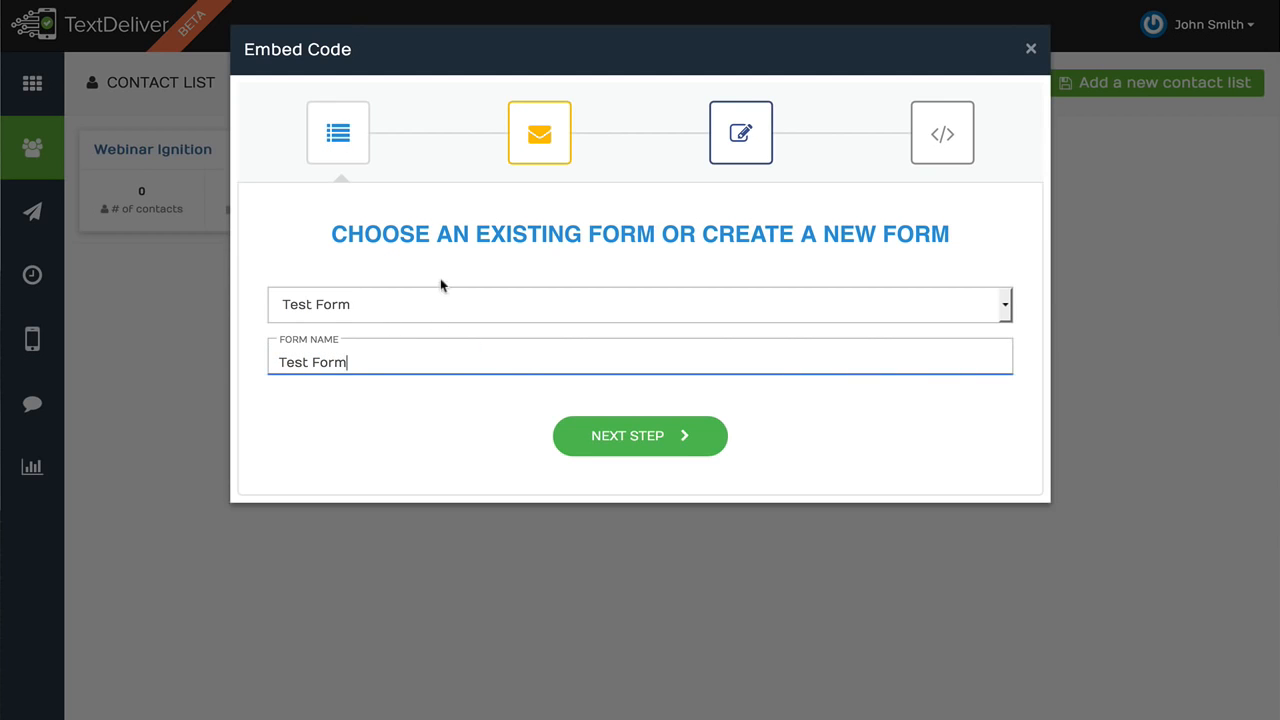
left_click(623, 435)
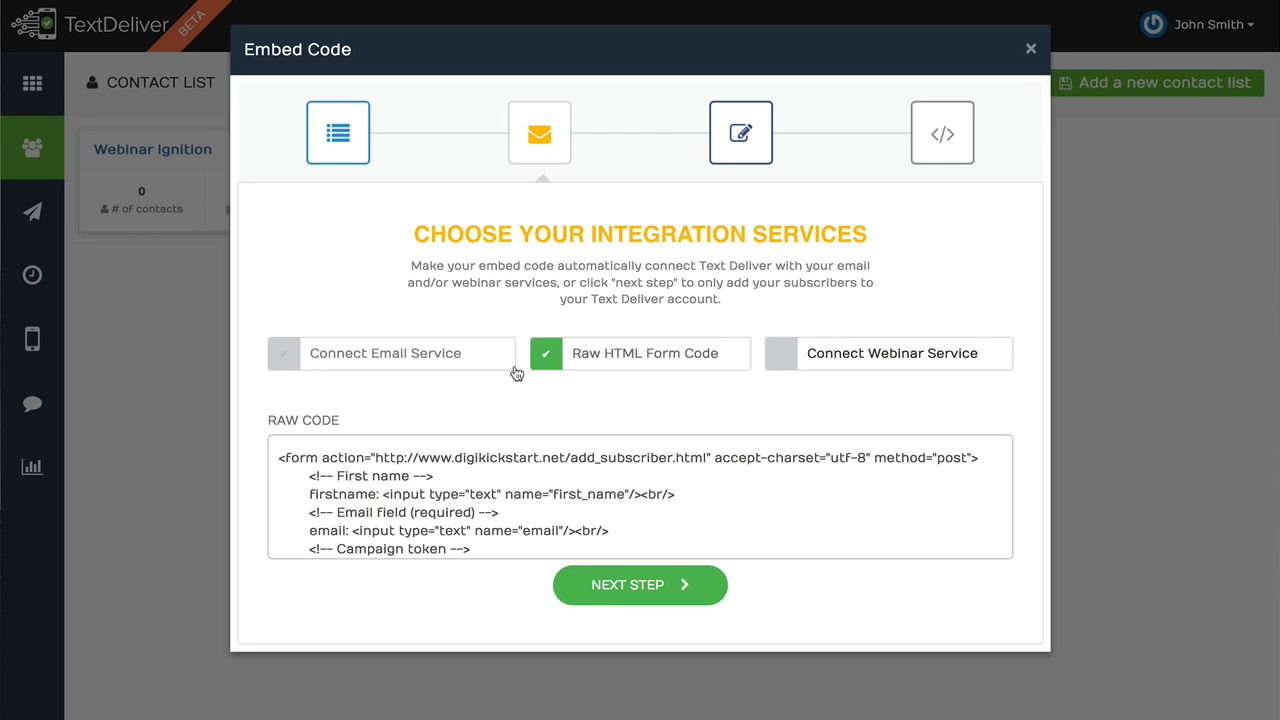
left_click(630, 584)
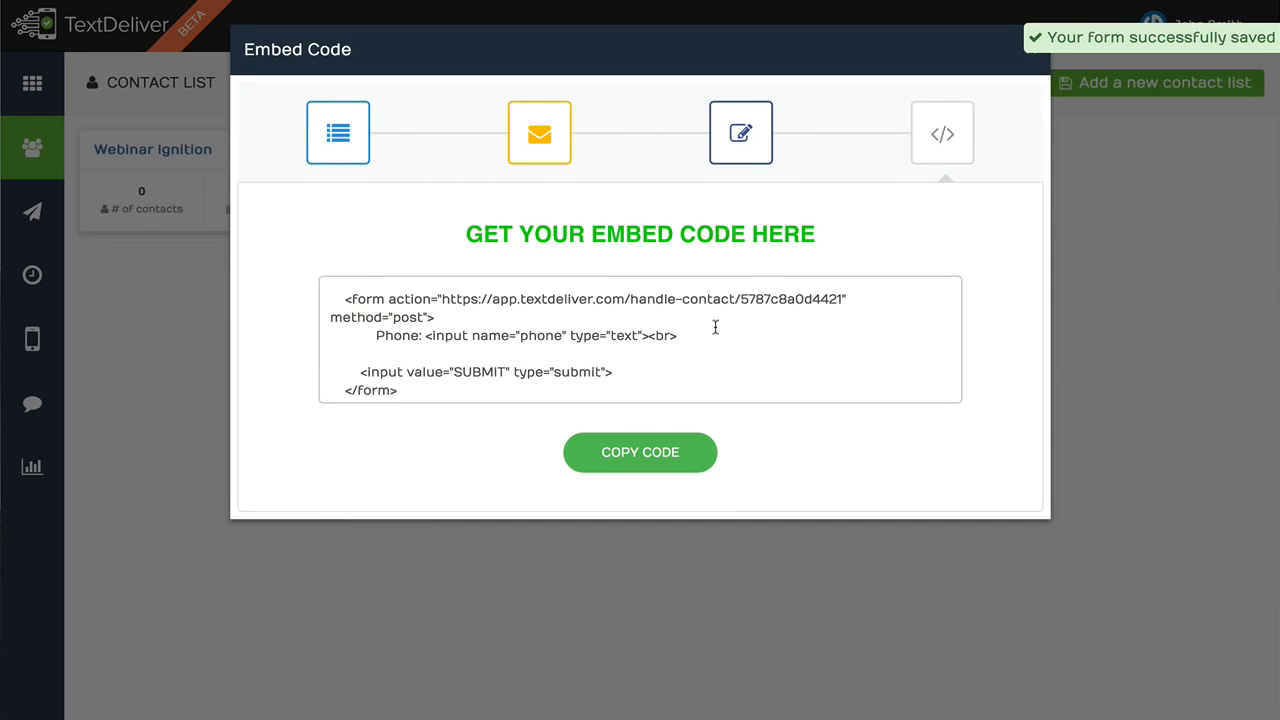
left_click(1029, 52)
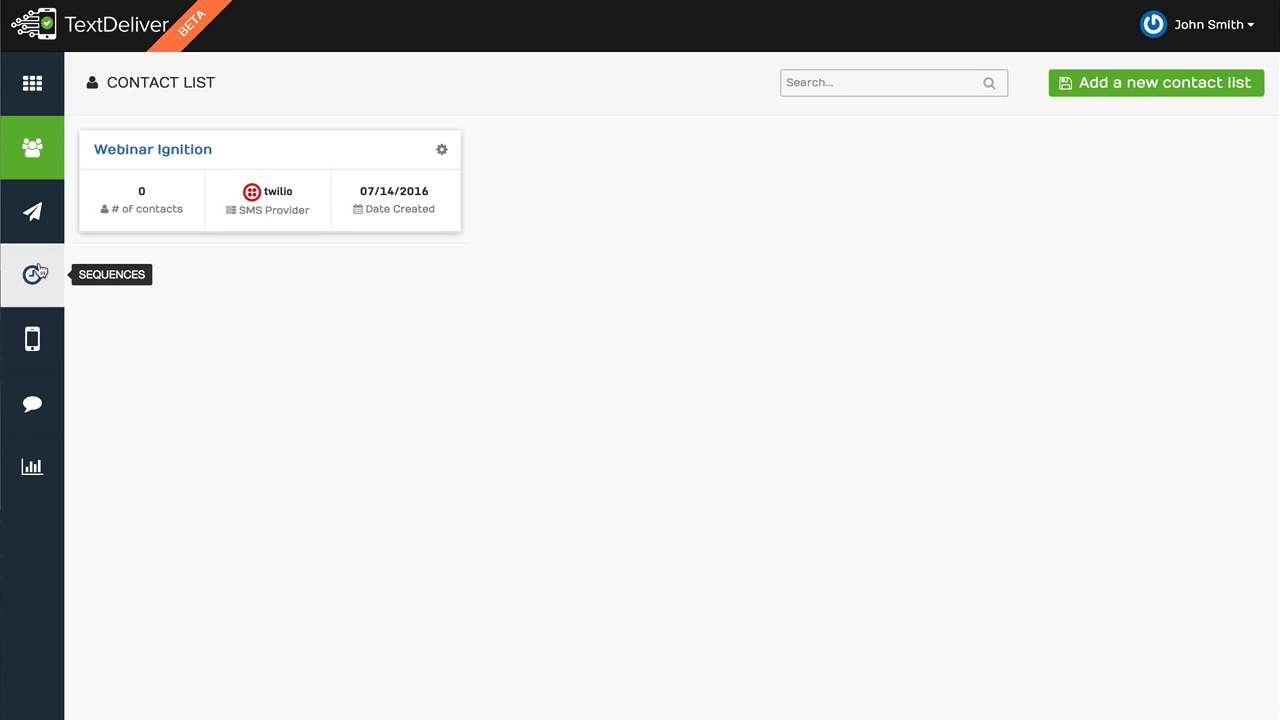
Start a new broadcast and assign it the account user and the twilio phone number.
left_click(35, 218)
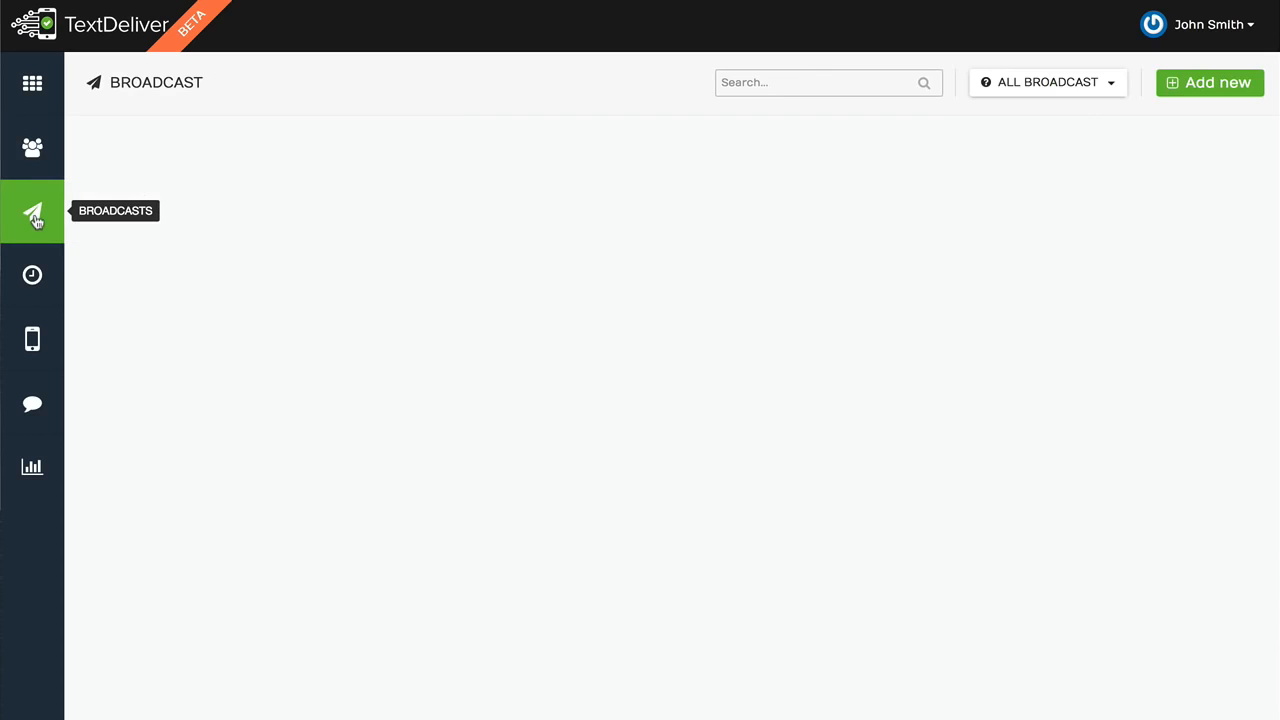
left_click(1251, 95)
left_click(551, 122)
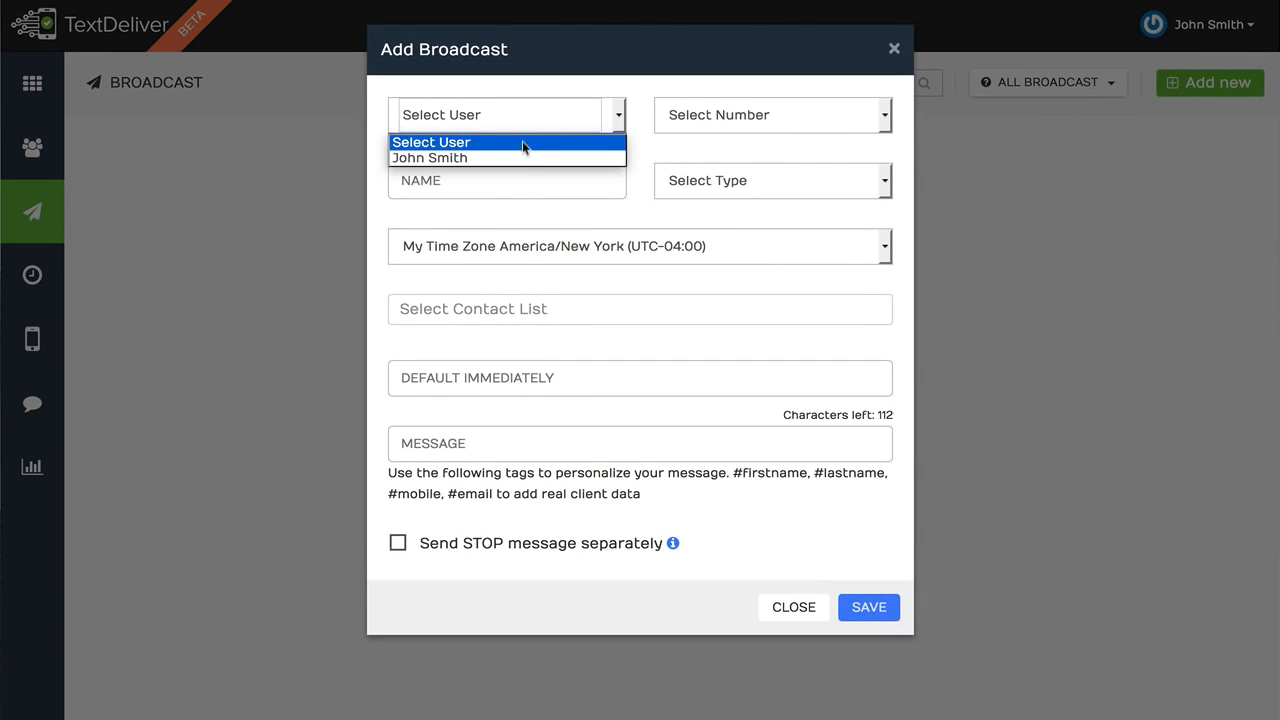
left_click(519, 158)
left_click(705, 124)
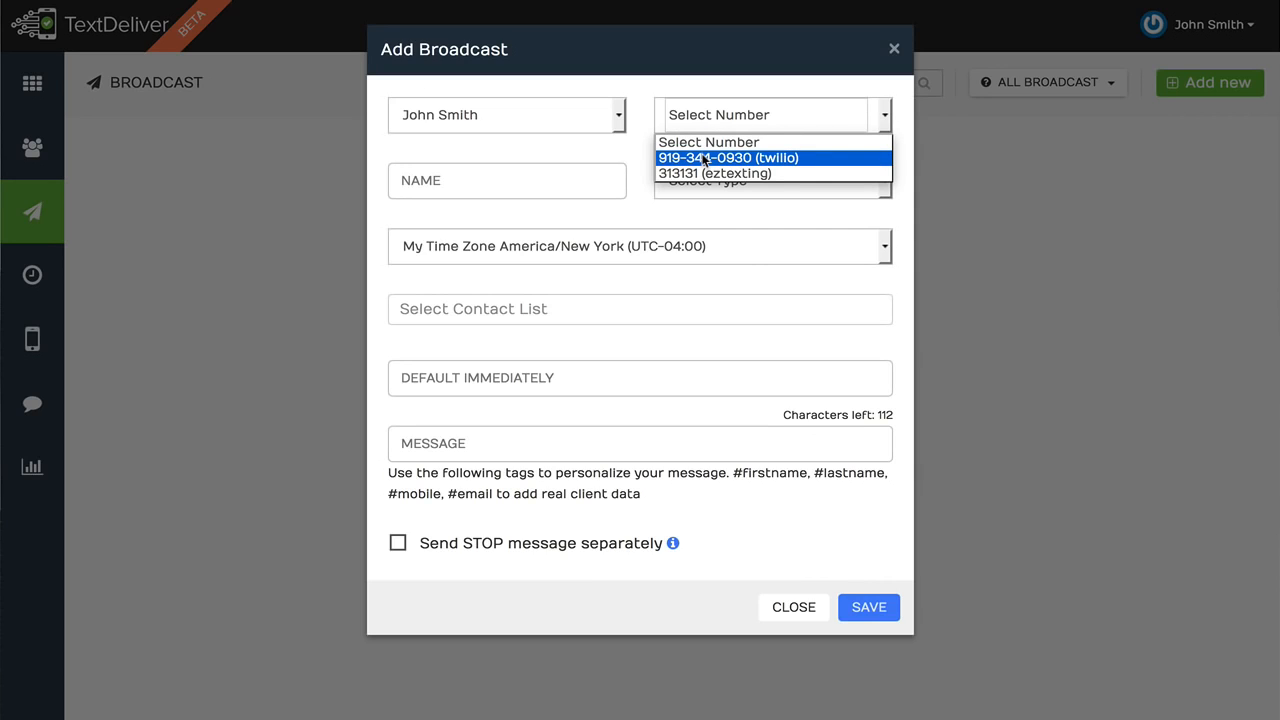
left_click(742, 94)
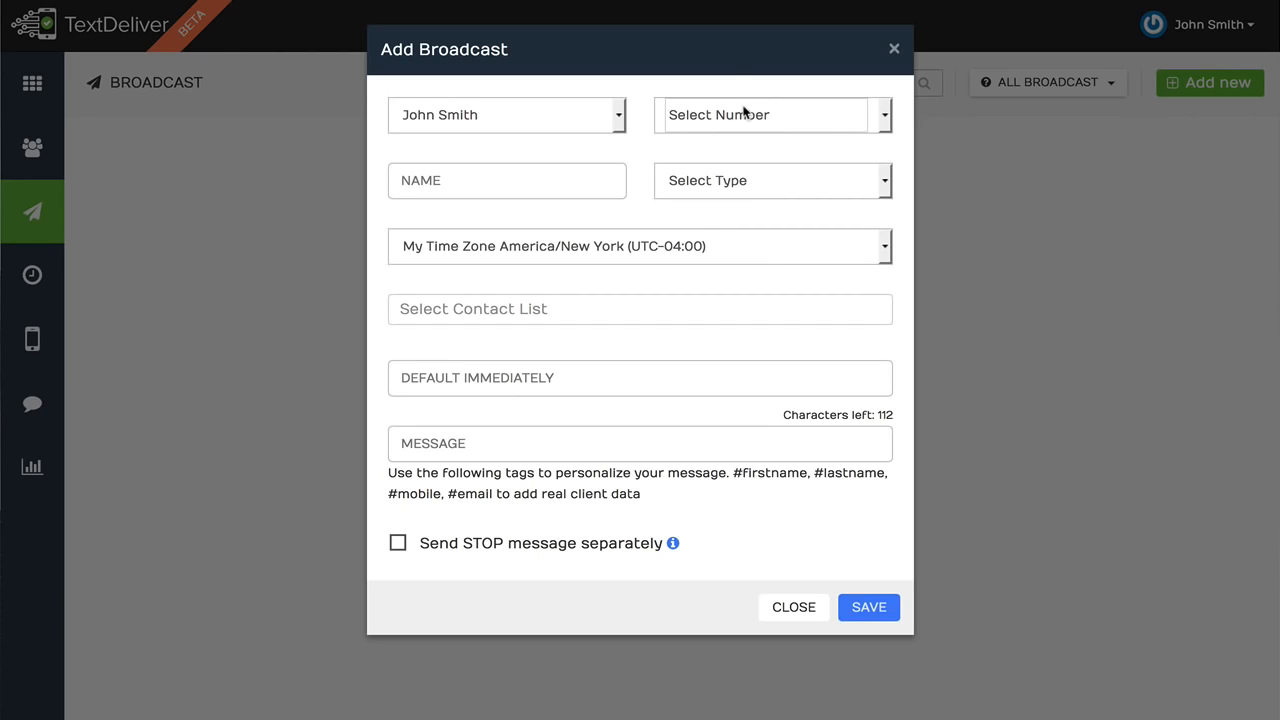
left_click(743, 112)
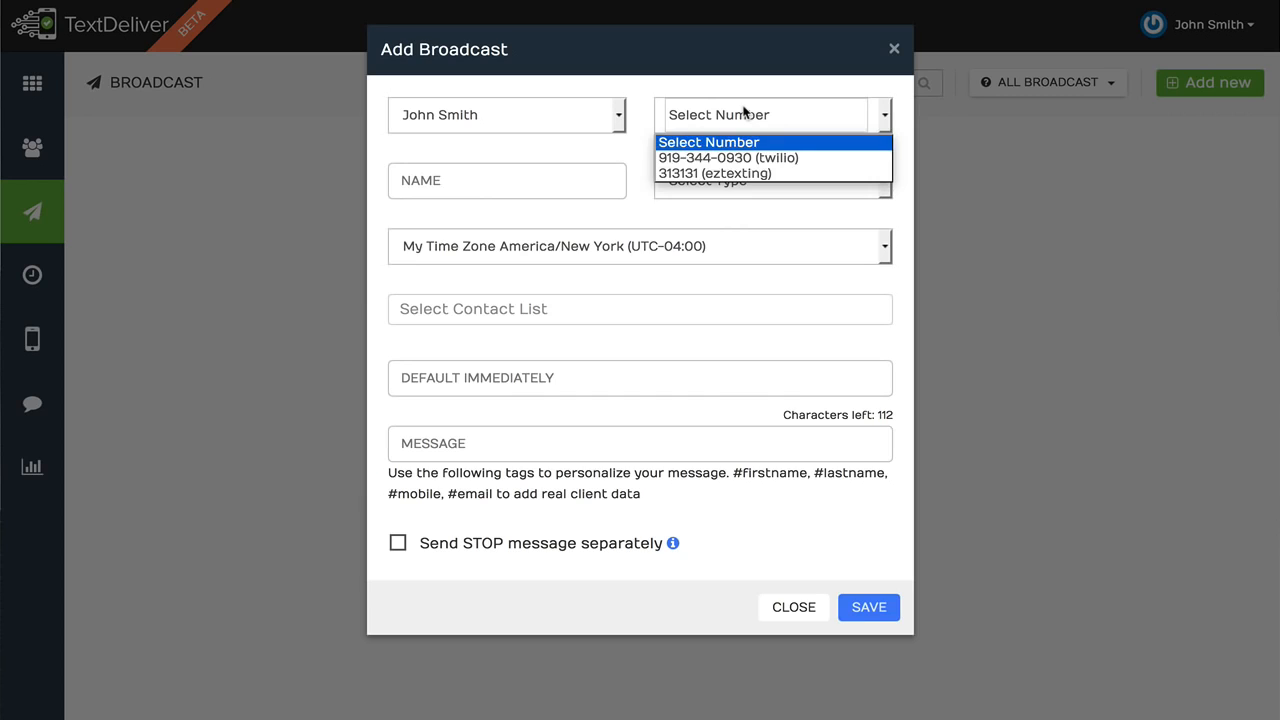
left_click(753, 158)
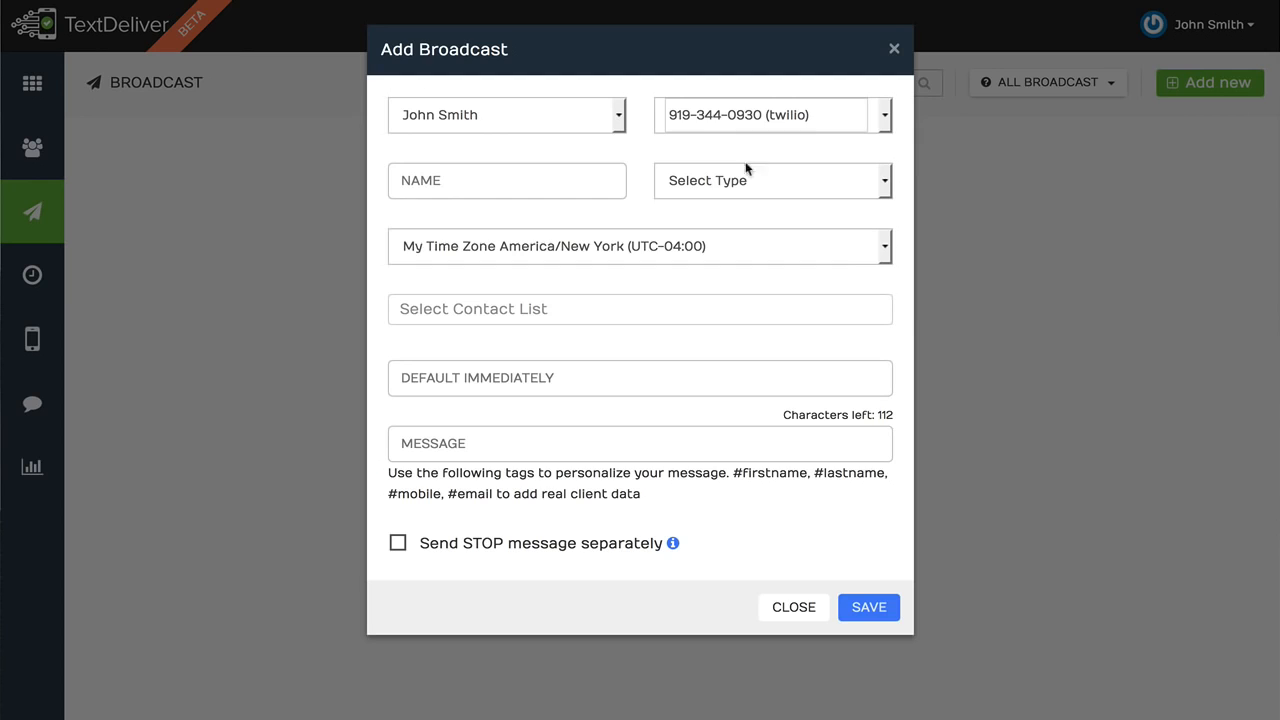
Name the broadcast Test and set its type to Text.
left_click(474, 170)
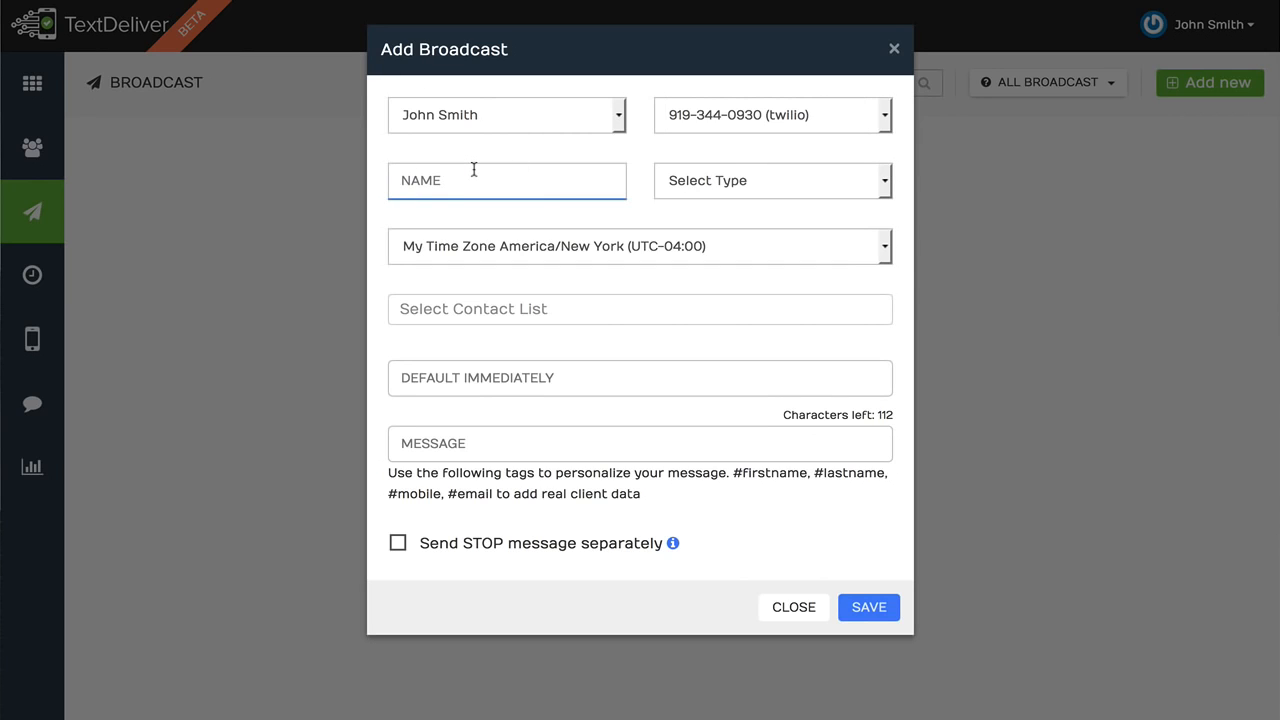
type("Test")
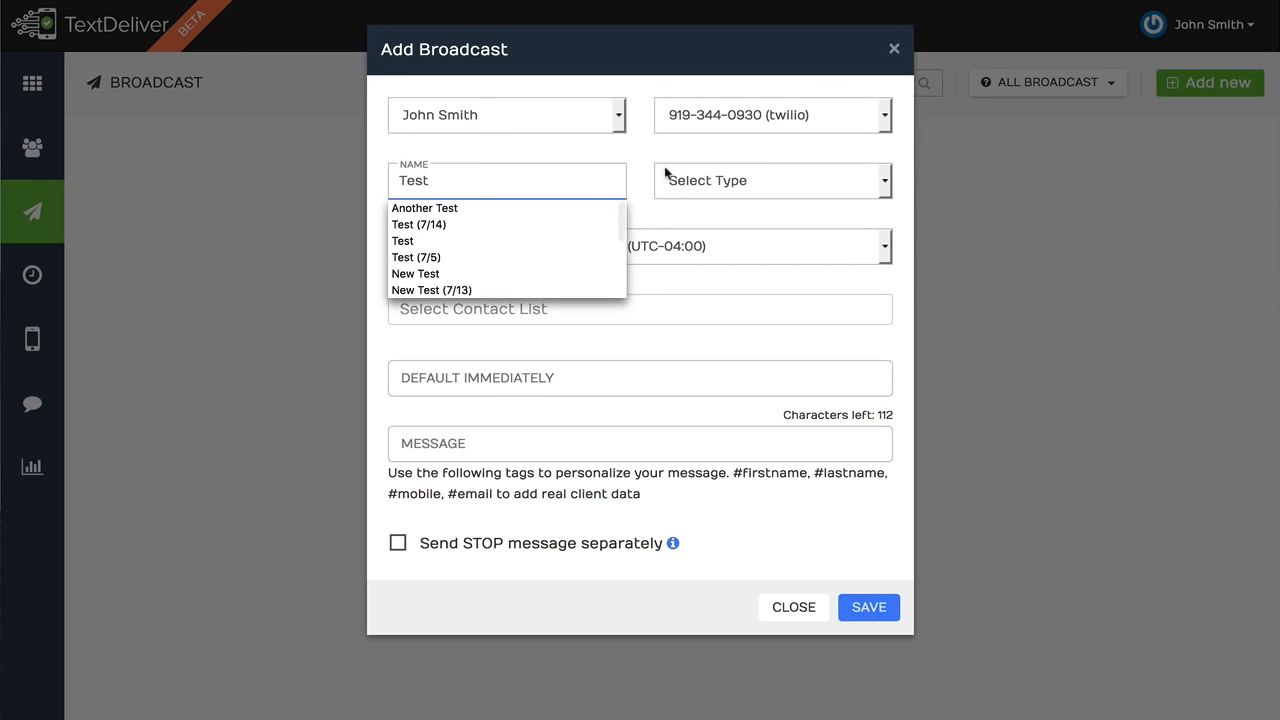
left_click(733, 190)
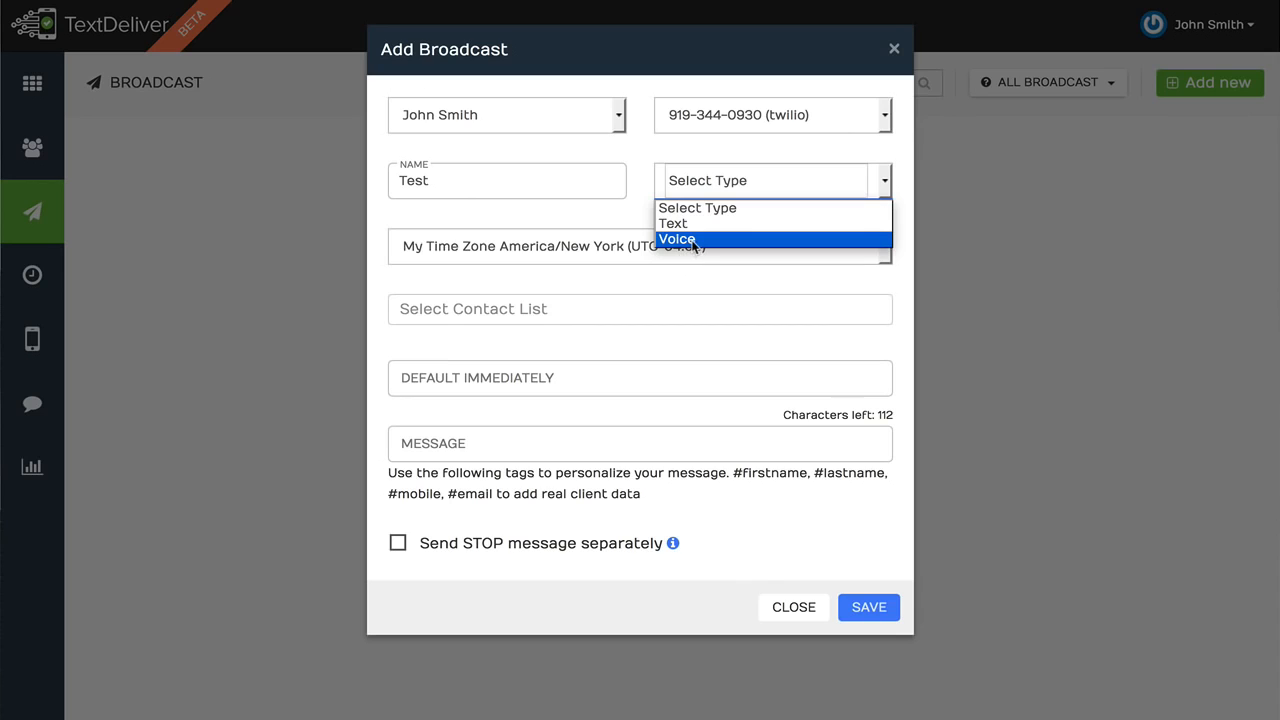
left_click(711, 178)
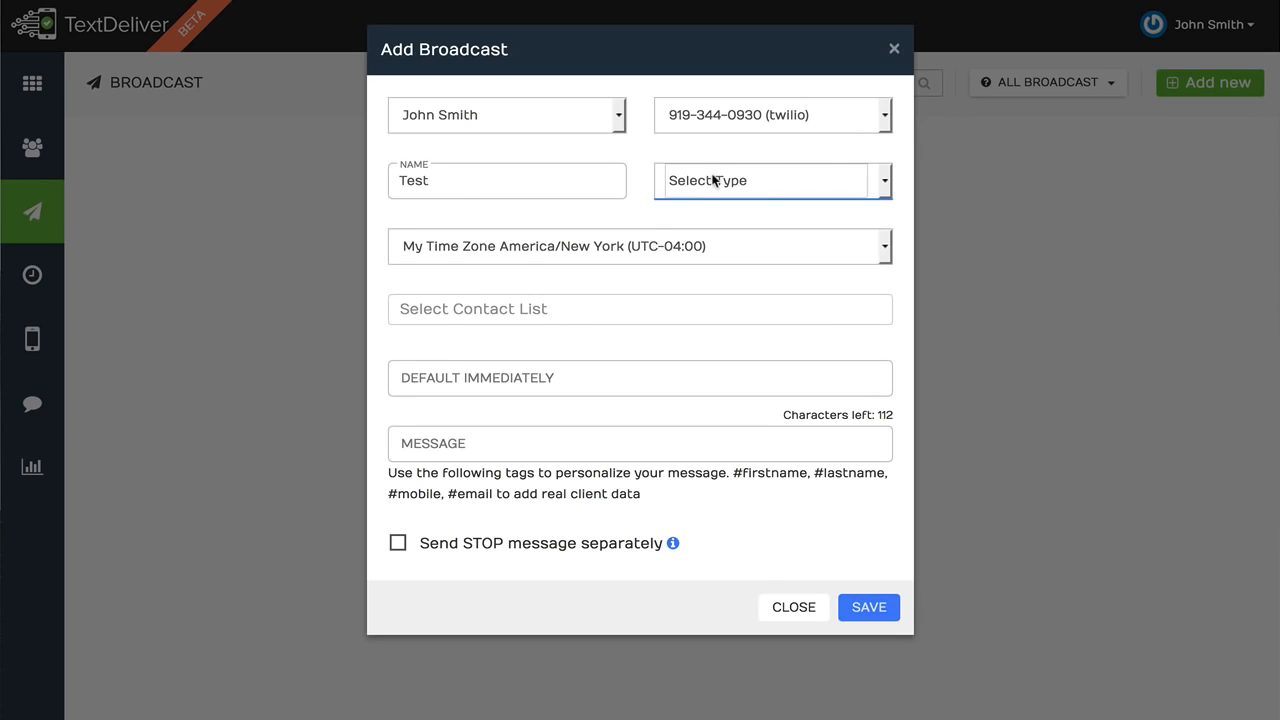
left_click(714, 178)
left_click(712, 224)
Set the broadcast to use Subscribers Timezone and target the Webinar Ignition contact list.
left_click(650, 246)
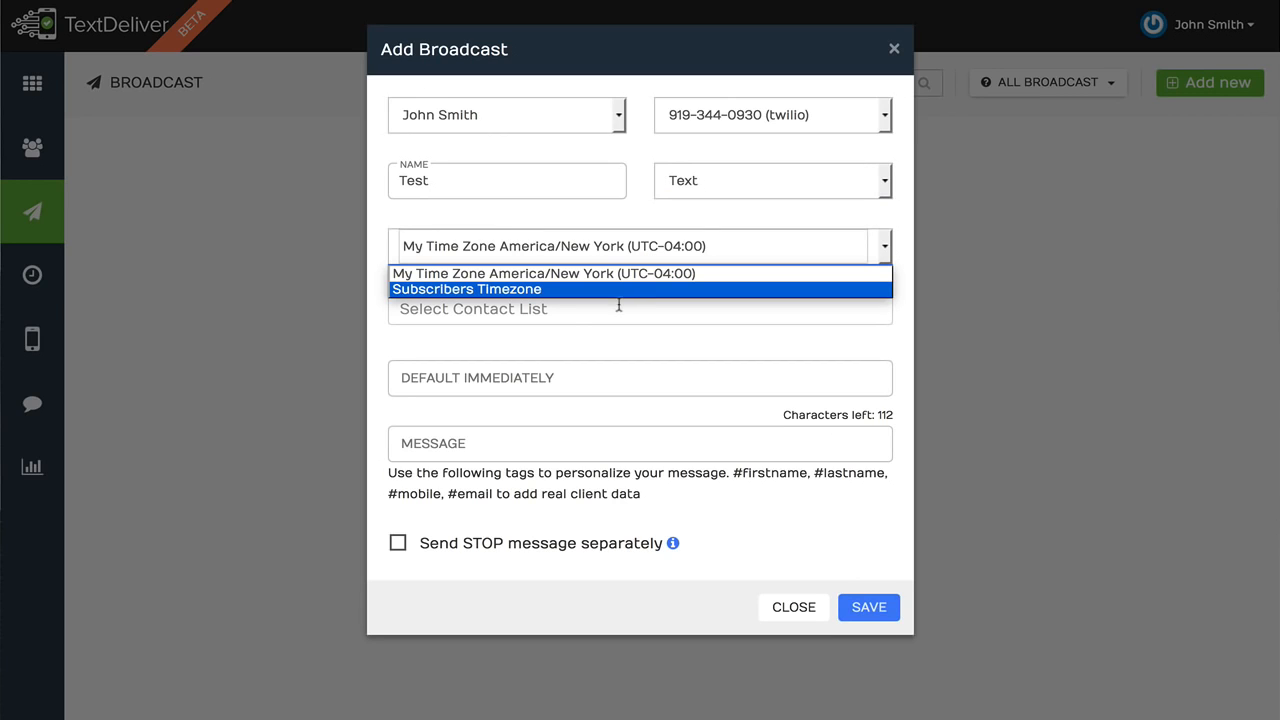
left_click(565, 291)
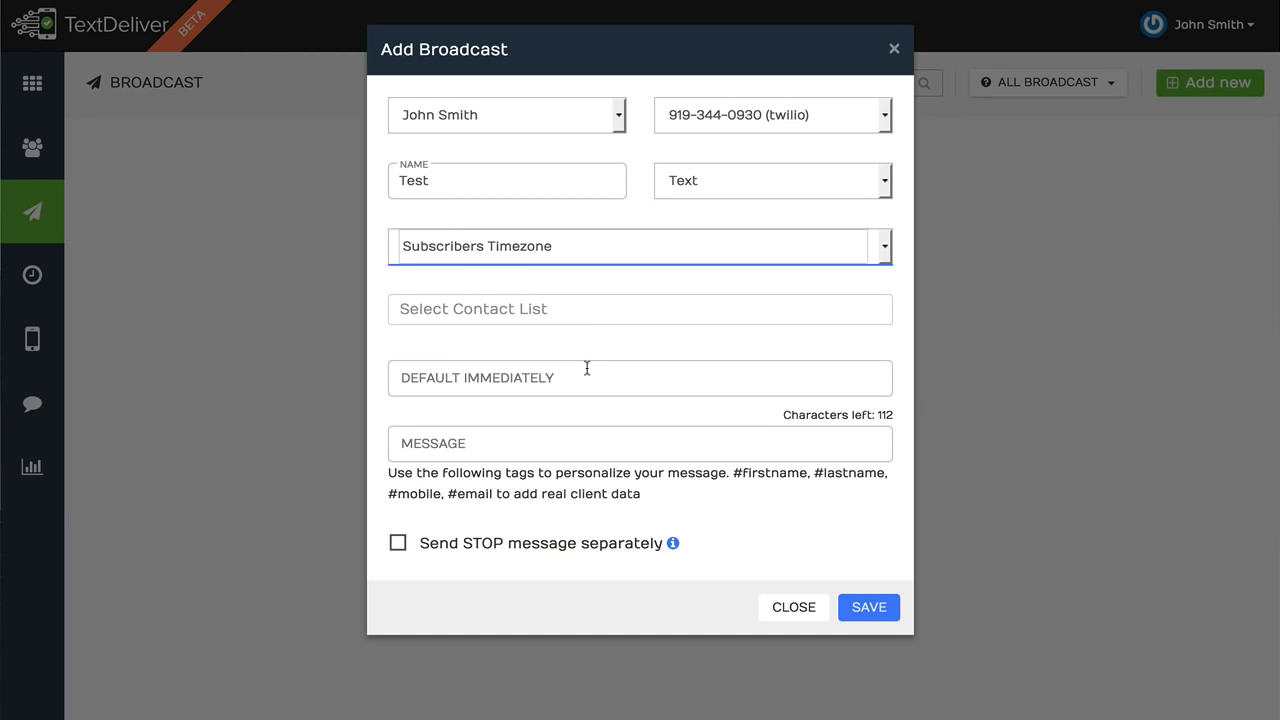
left_click(606, 316)
left_click(595, 342)
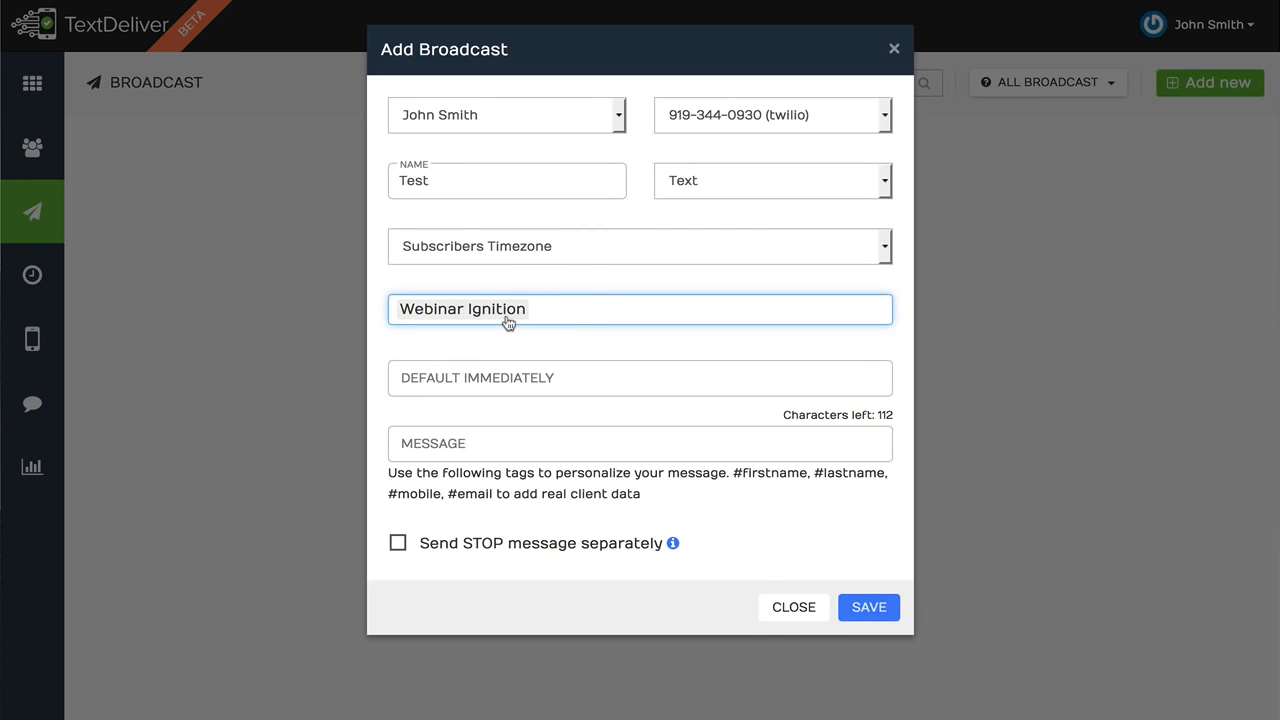
Schedule the broadcast for 2016/07/15 at 10:00 am.
left_click(522, 378)
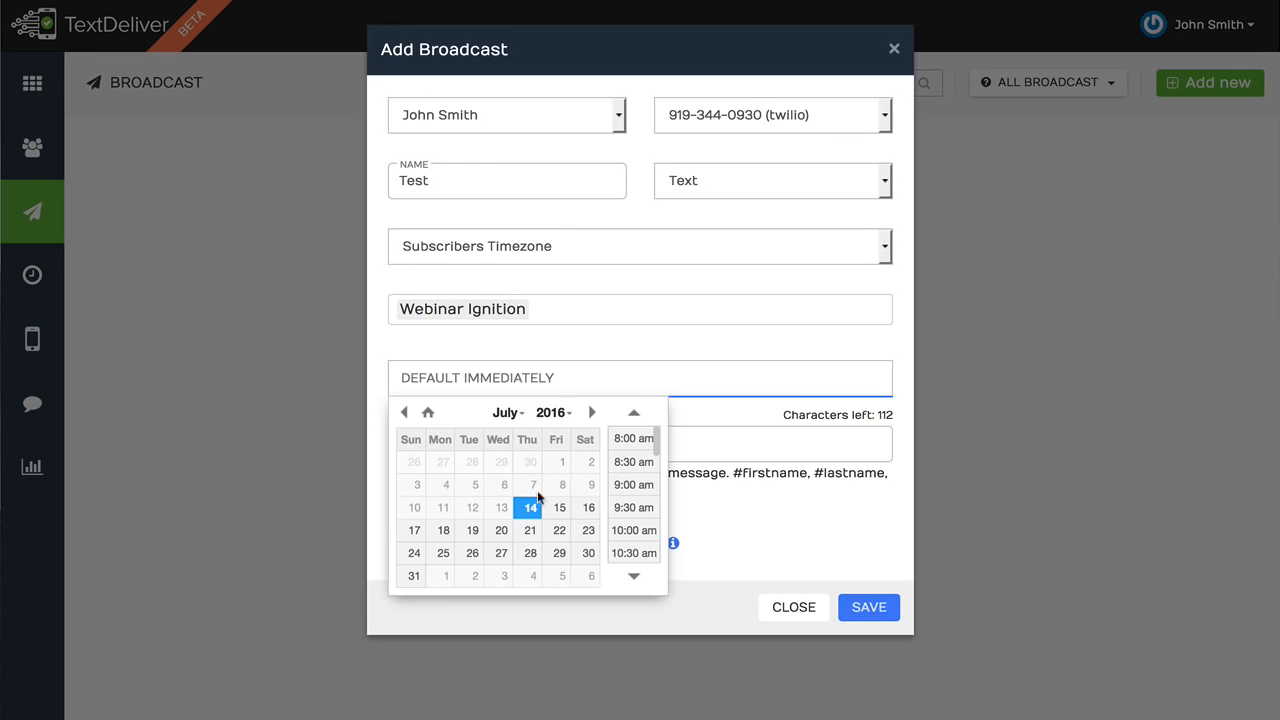
left_click(559, 507)
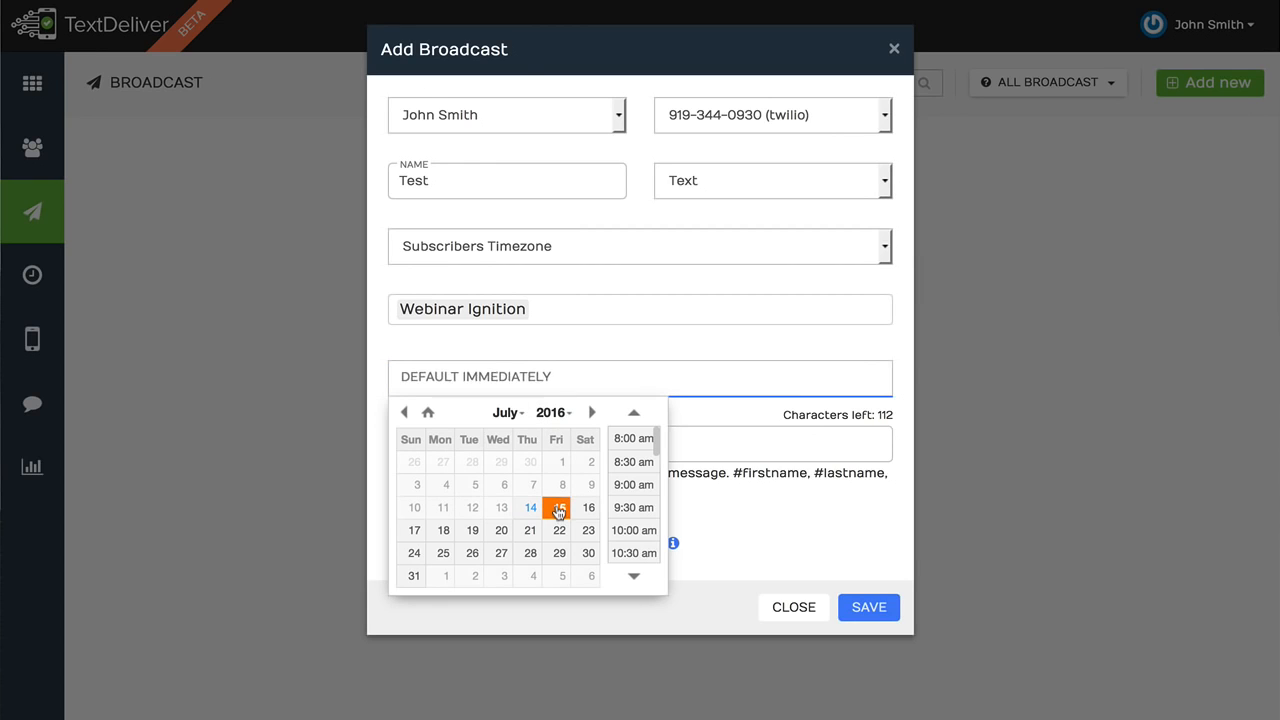
left_click(636, 531)
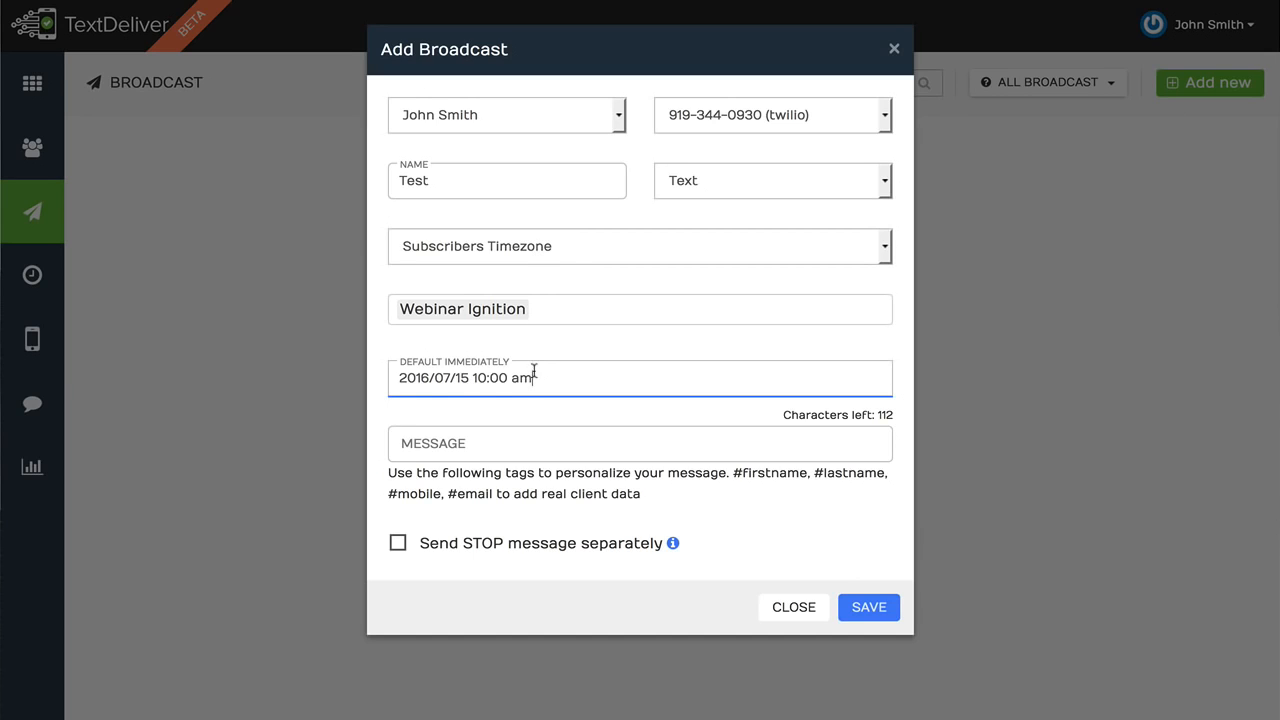
left_click(530, 443)
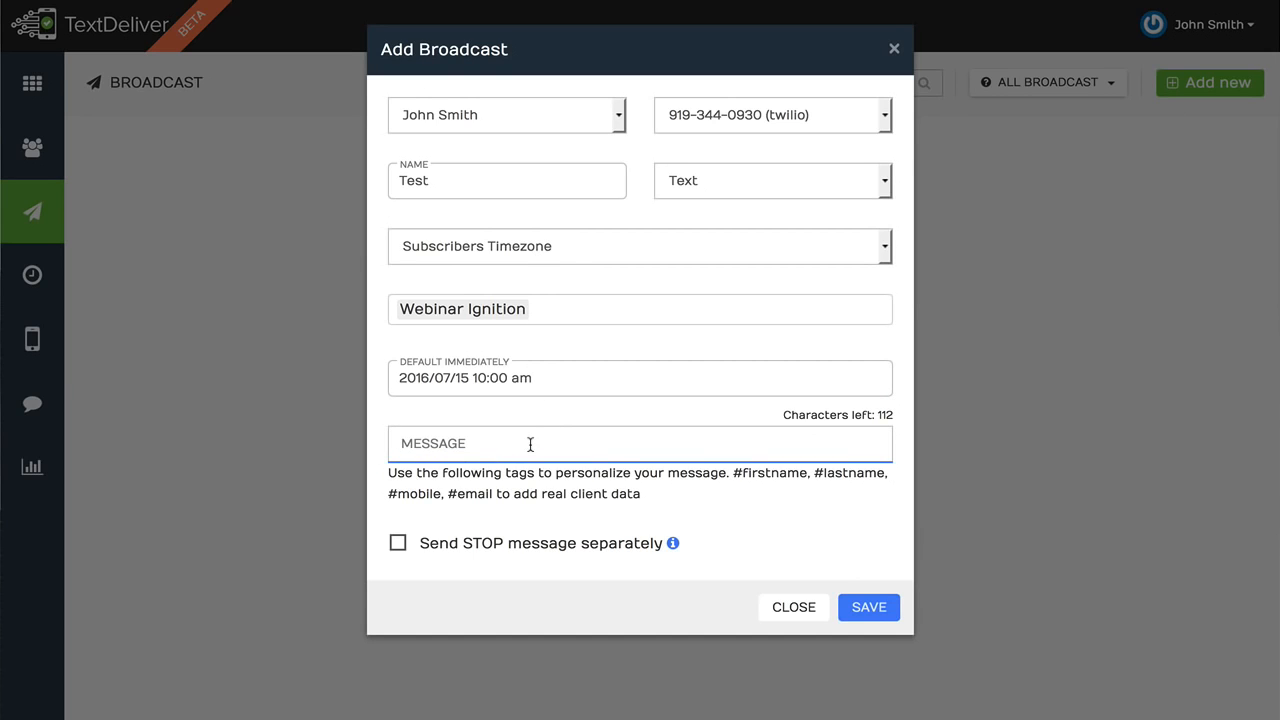
left_click_drag(733, 472, 806, 473)
key("ctrl+c")
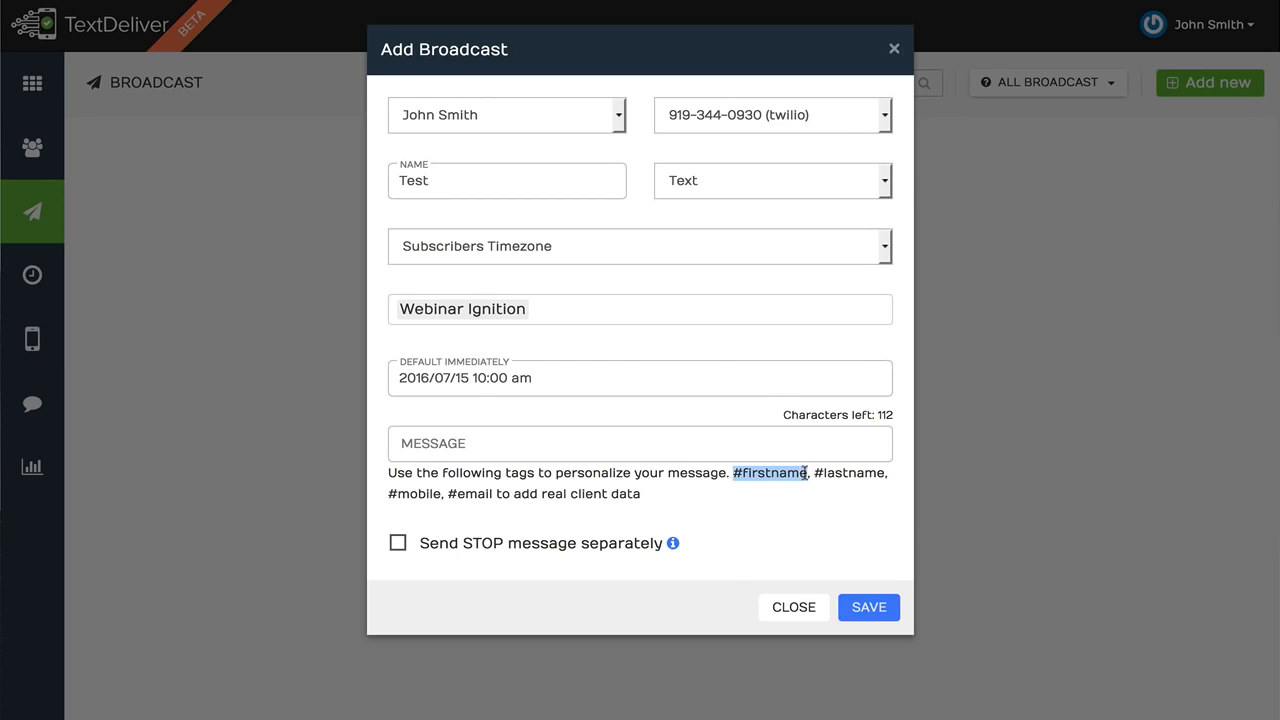
left_click(557, 443)
key("ctrl+v")
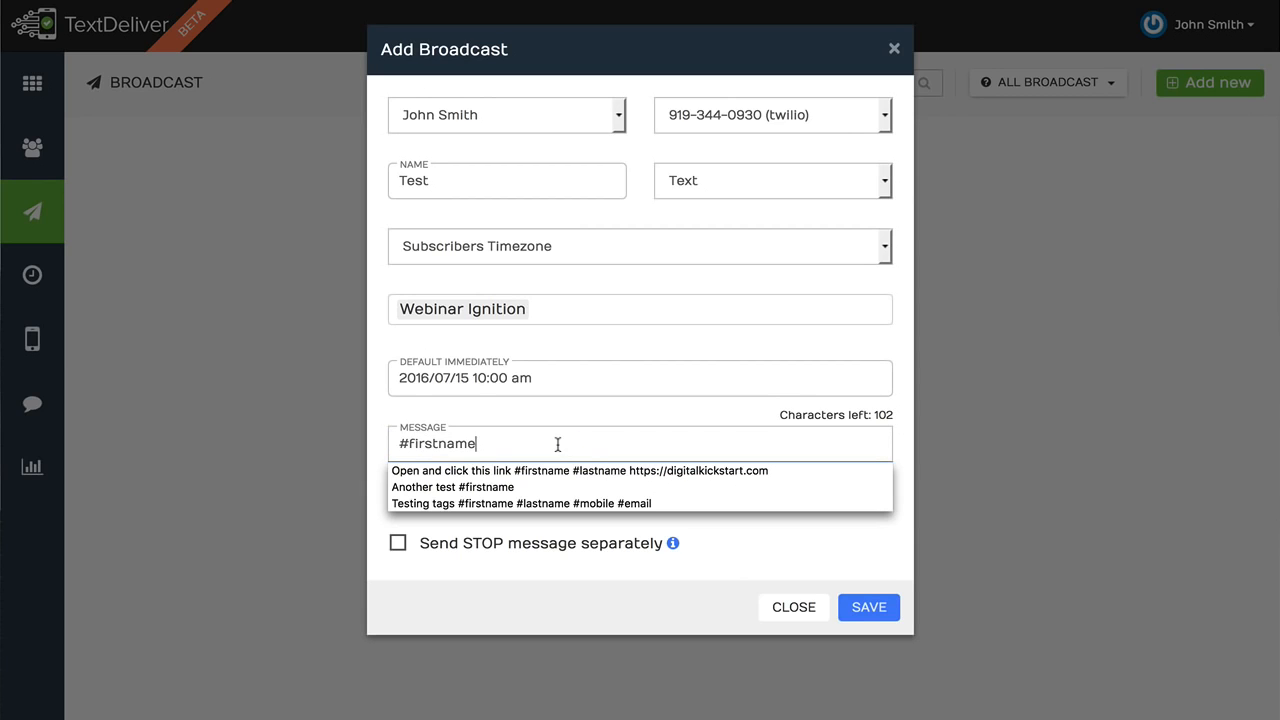
type("che")
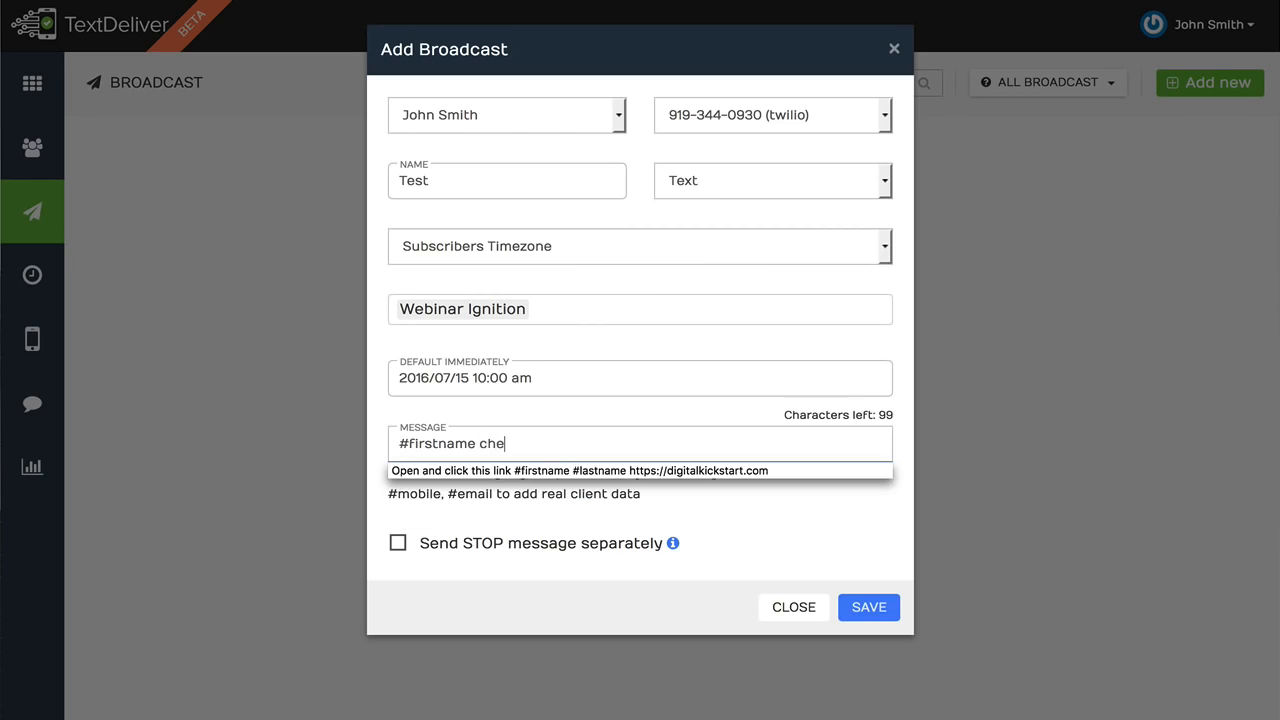
type("ck out this liv")
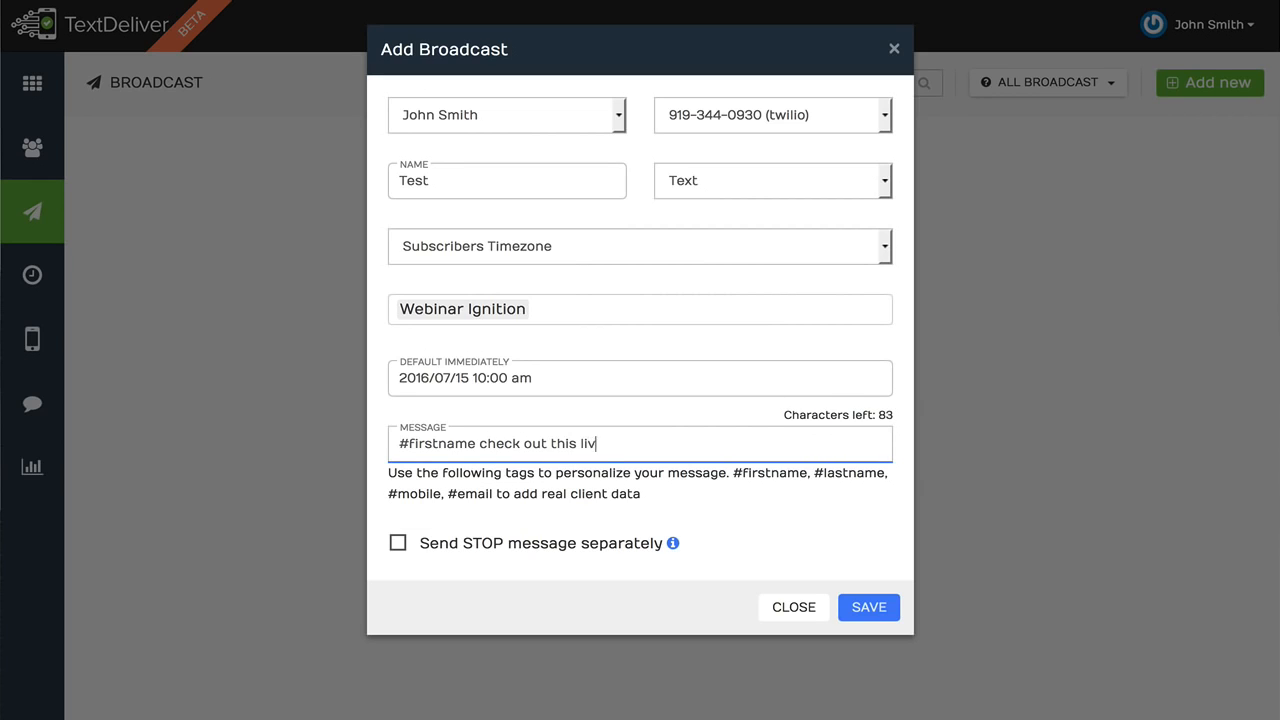
type("e training h")
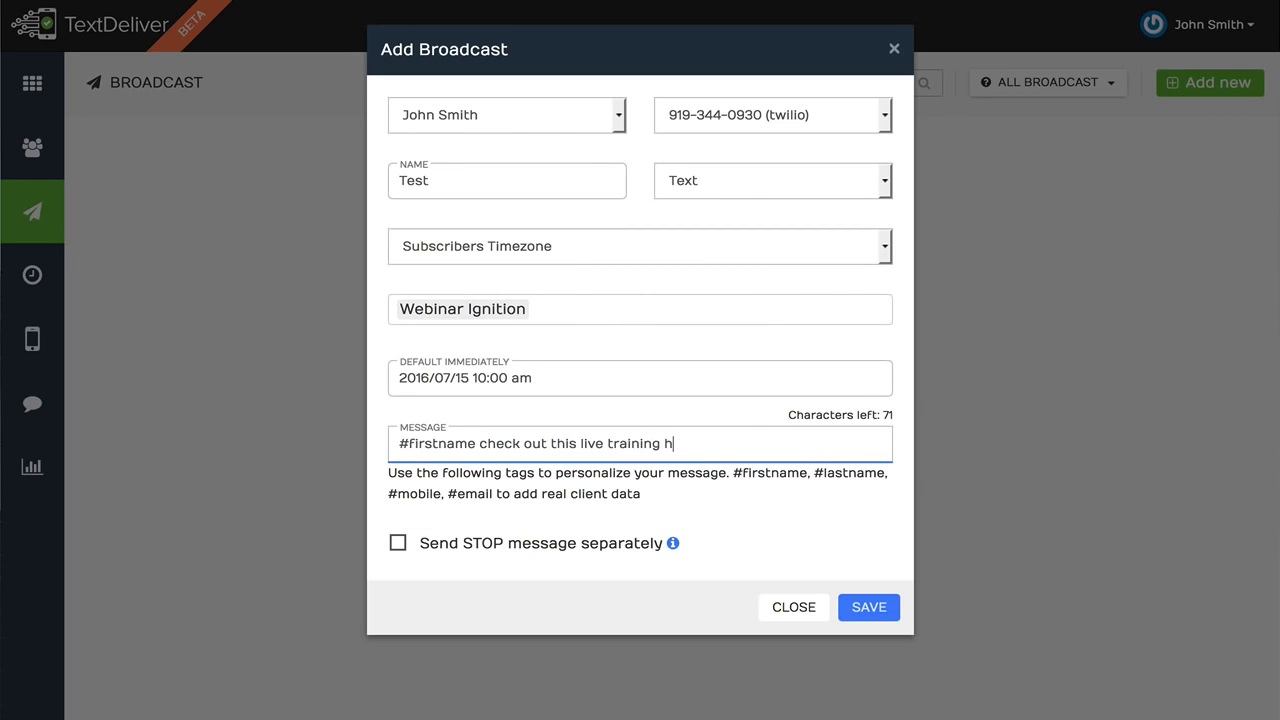
type("ttp://")
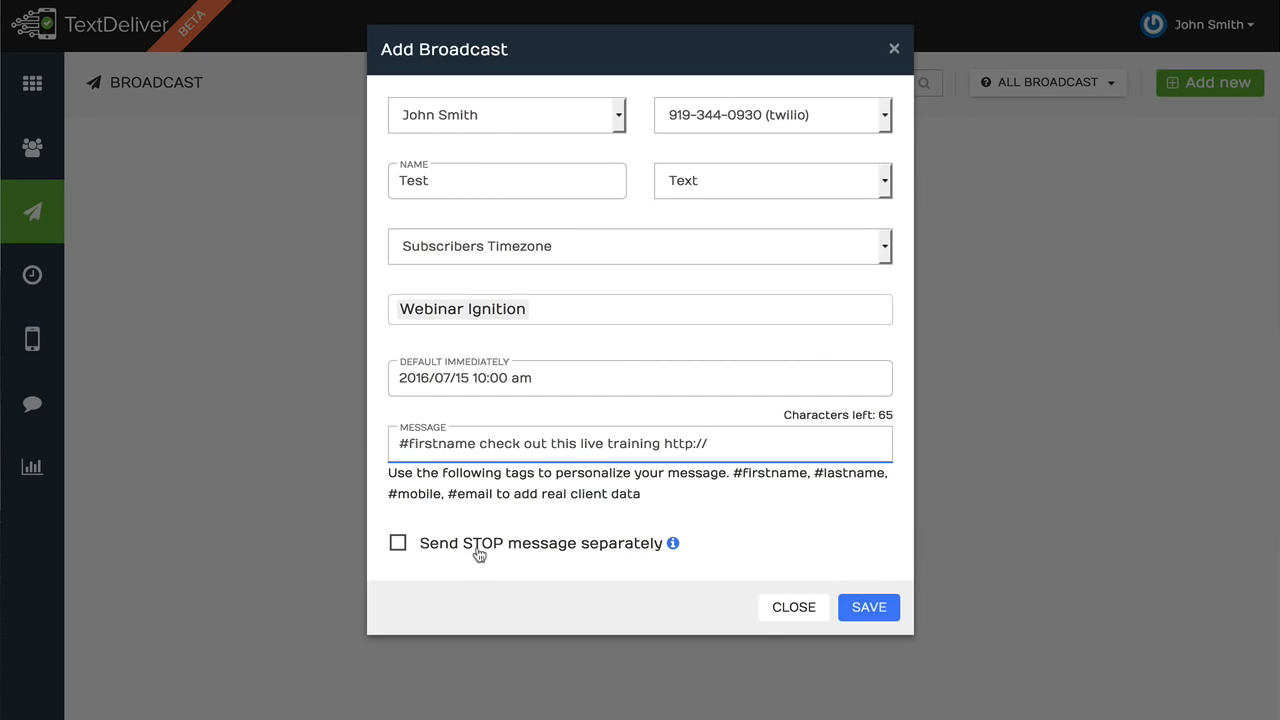
left_click_drag(728, 443, 380, 444)
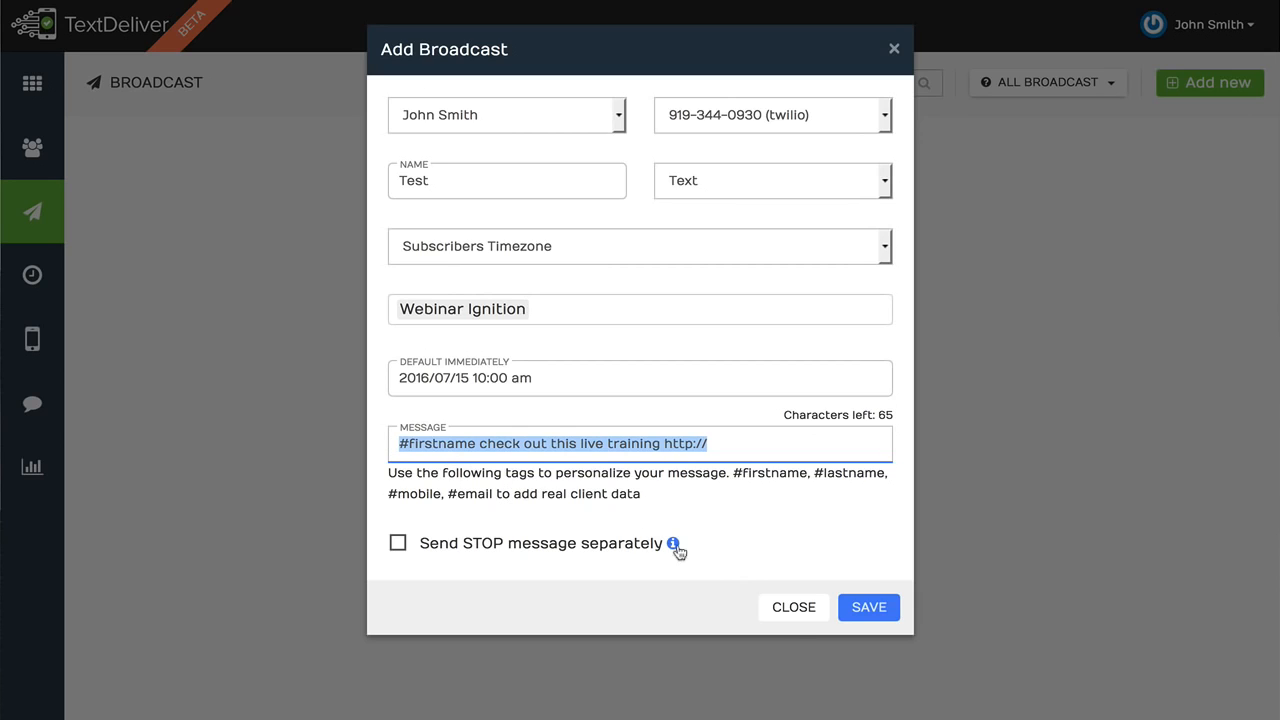
left_click(795, 612)
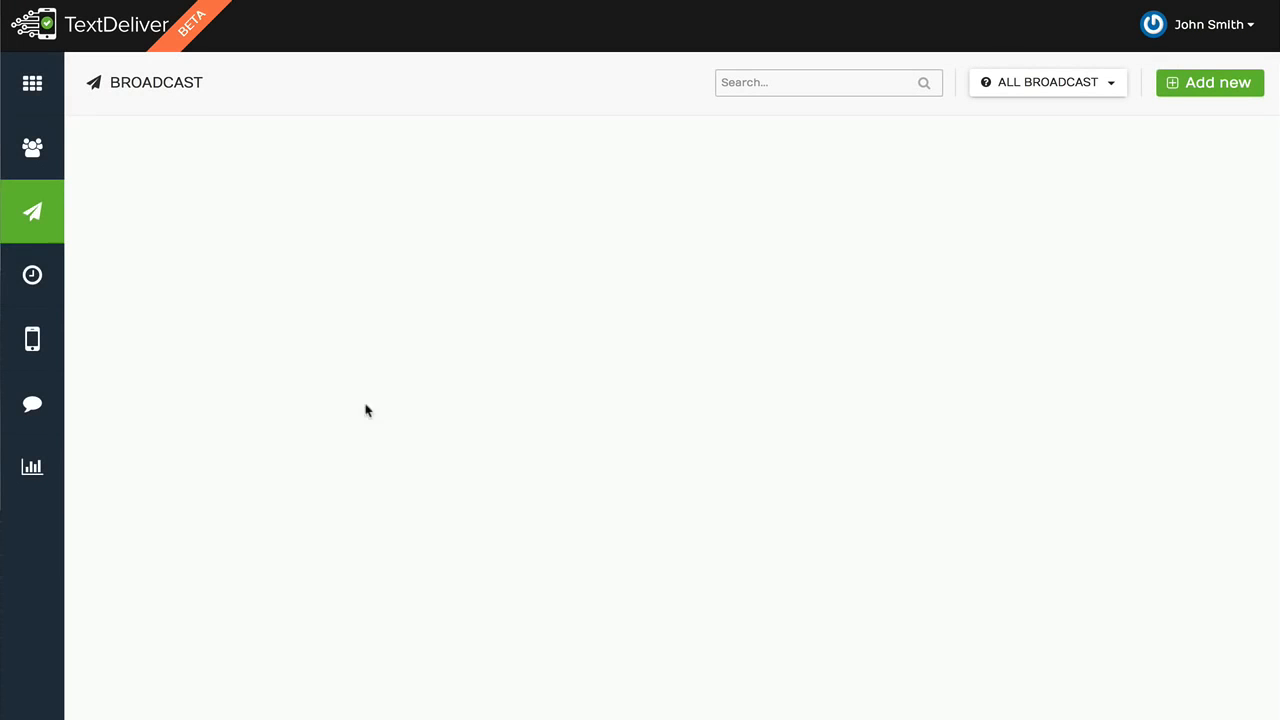
View the messages in the Webinar Ignition – Optin Sequence and return to the sequence lists.
left_click(34, 286)
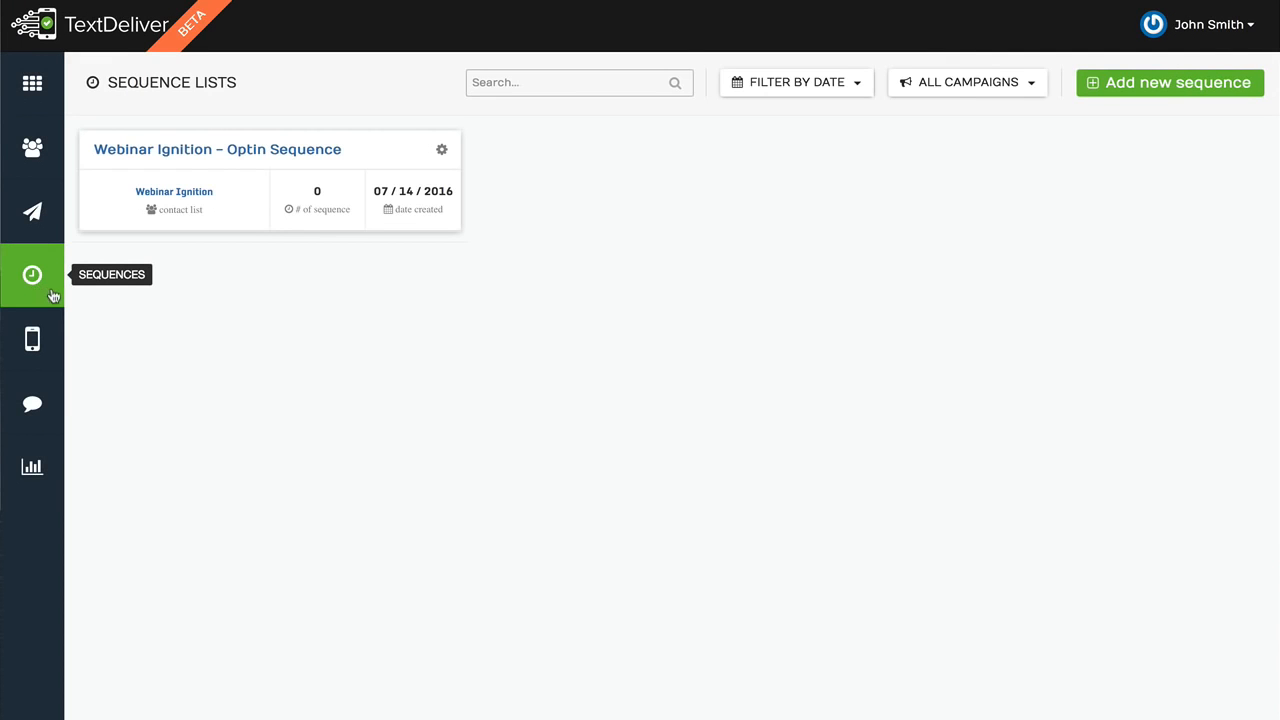
left_click(276, 150)
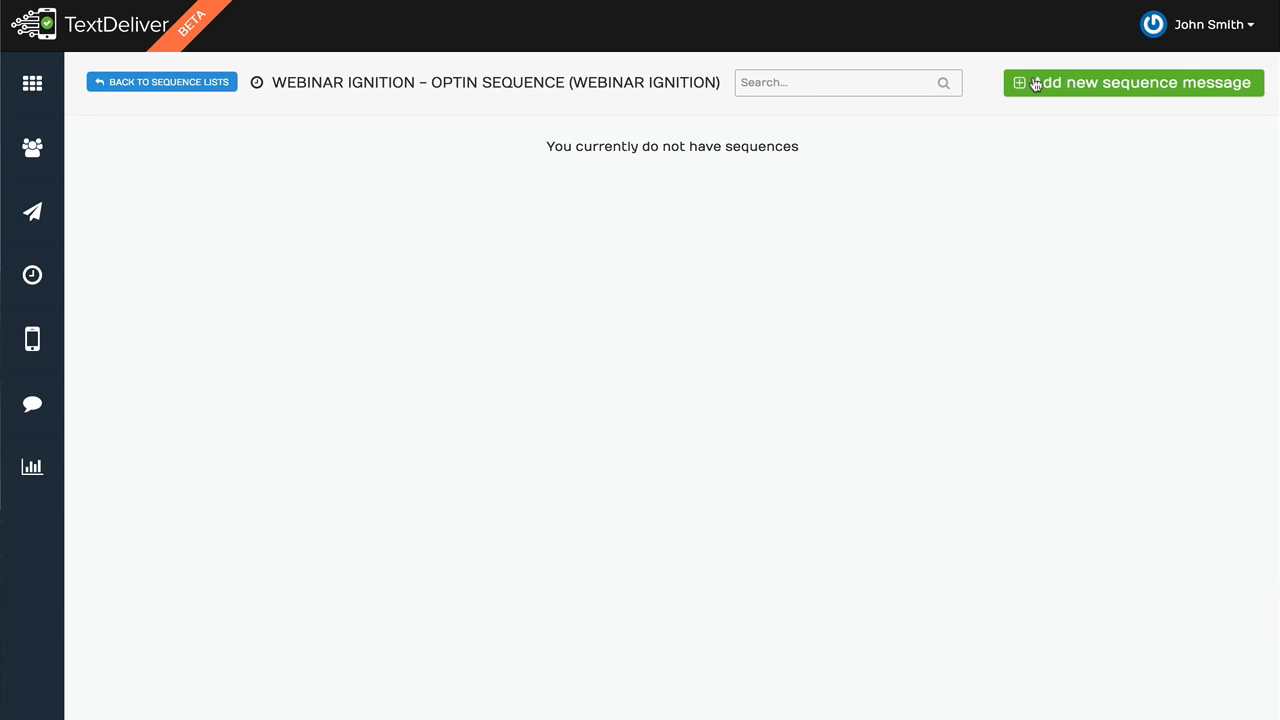
left_click(172, 85)
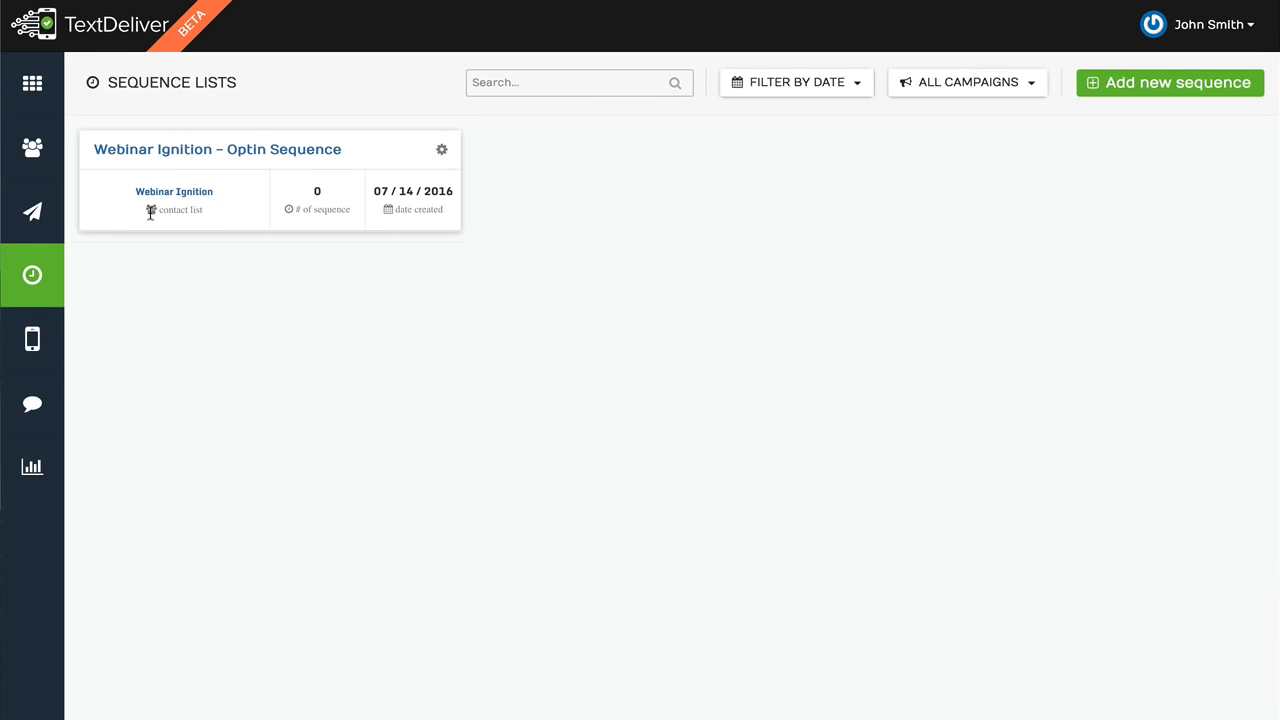
Start a new message in the Webinar Ignition – Optin Sequence, positioned At The First Place.
left_click_drag(209, 214, 159, 213)
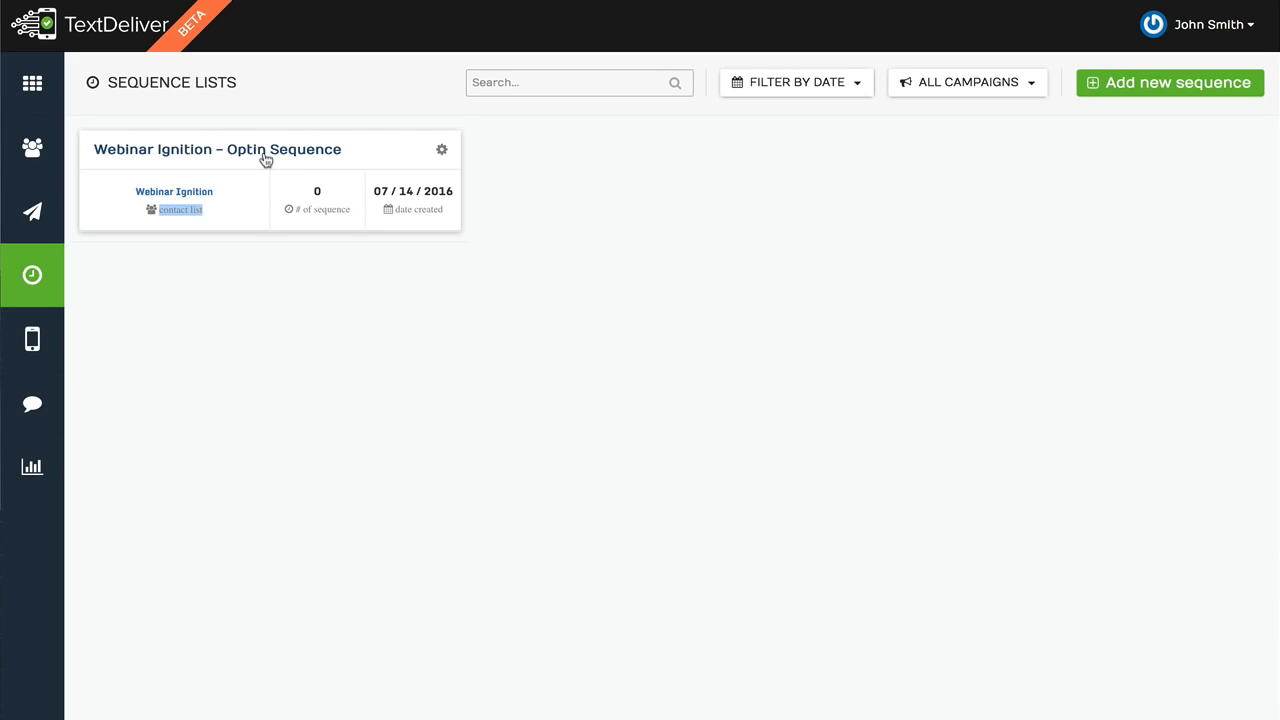
left_click(287, 157)
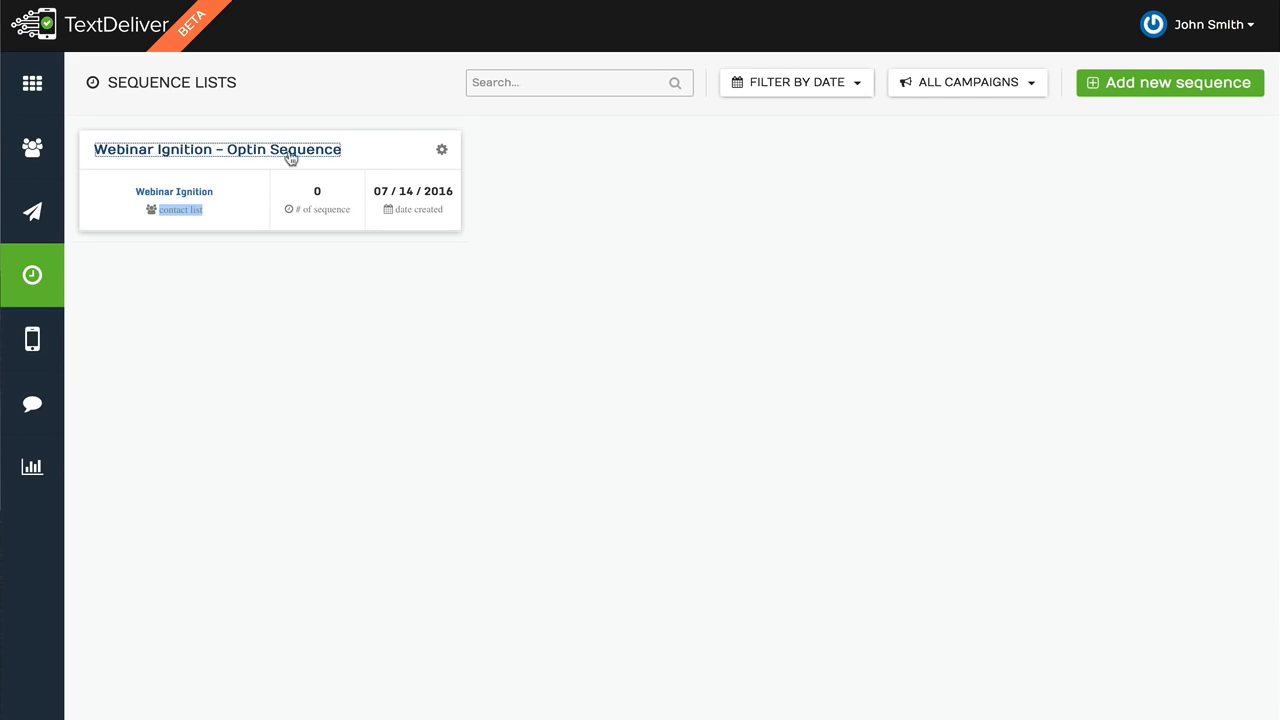
left_click(1121, 95)
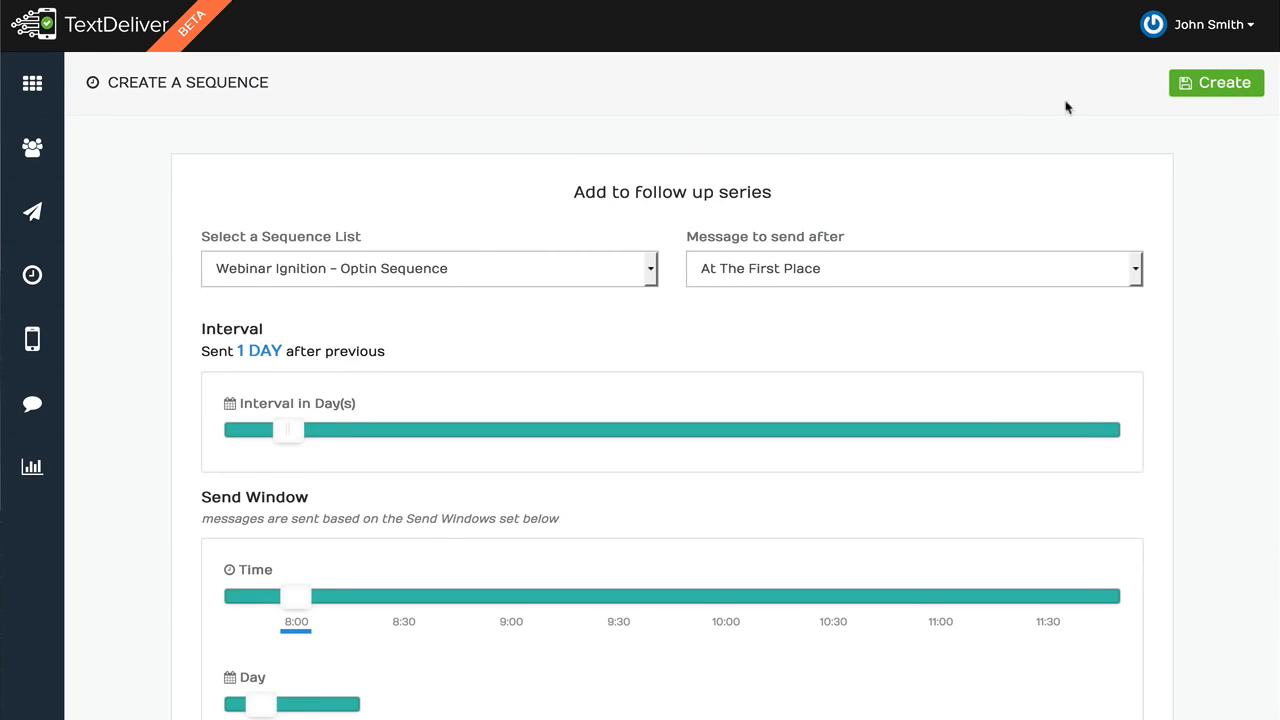
left_click(812, 281)
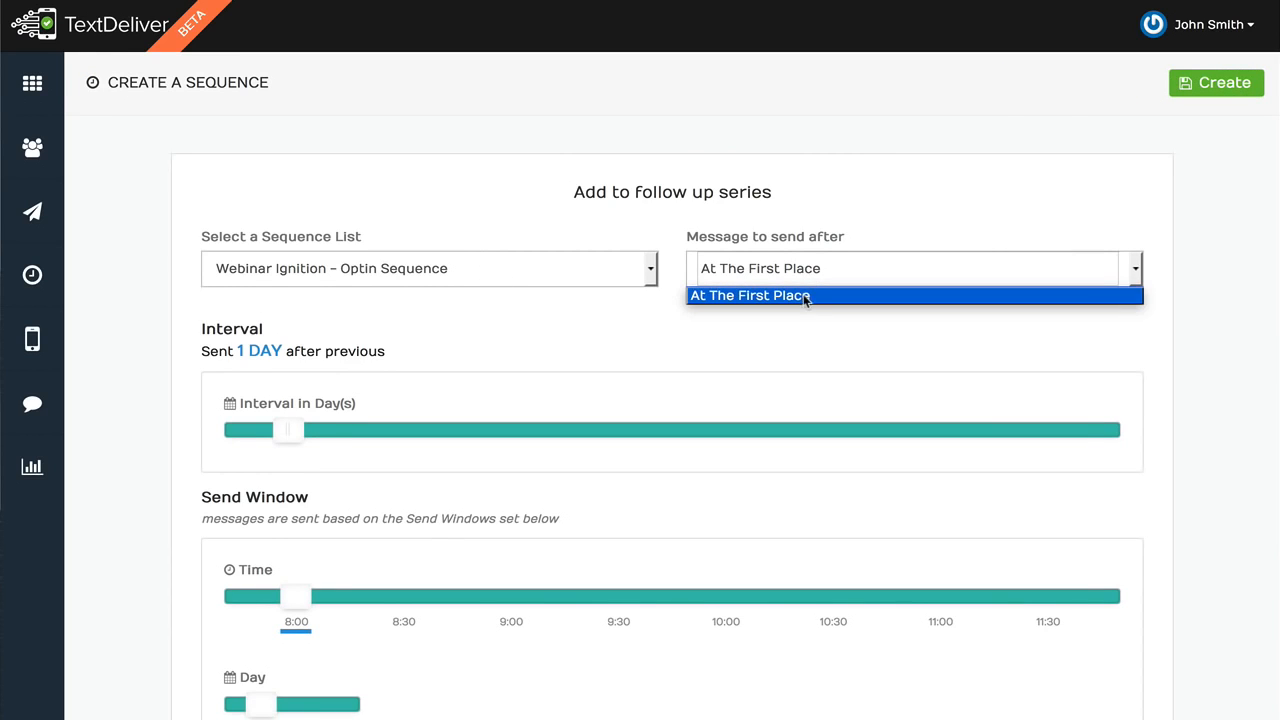
left_click(808, 298)
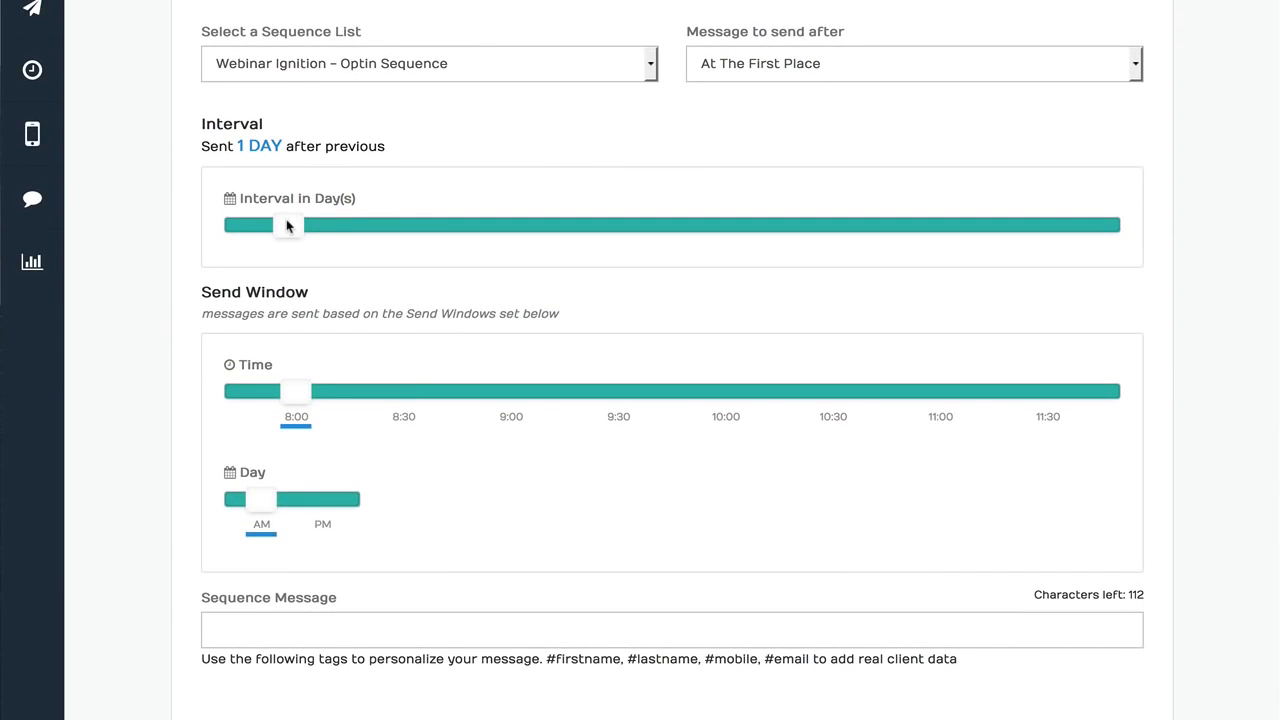
Set the message's send window to 10:00 AM and create it with the text "#1".
left_click_drag(300, 392, 716, 411)
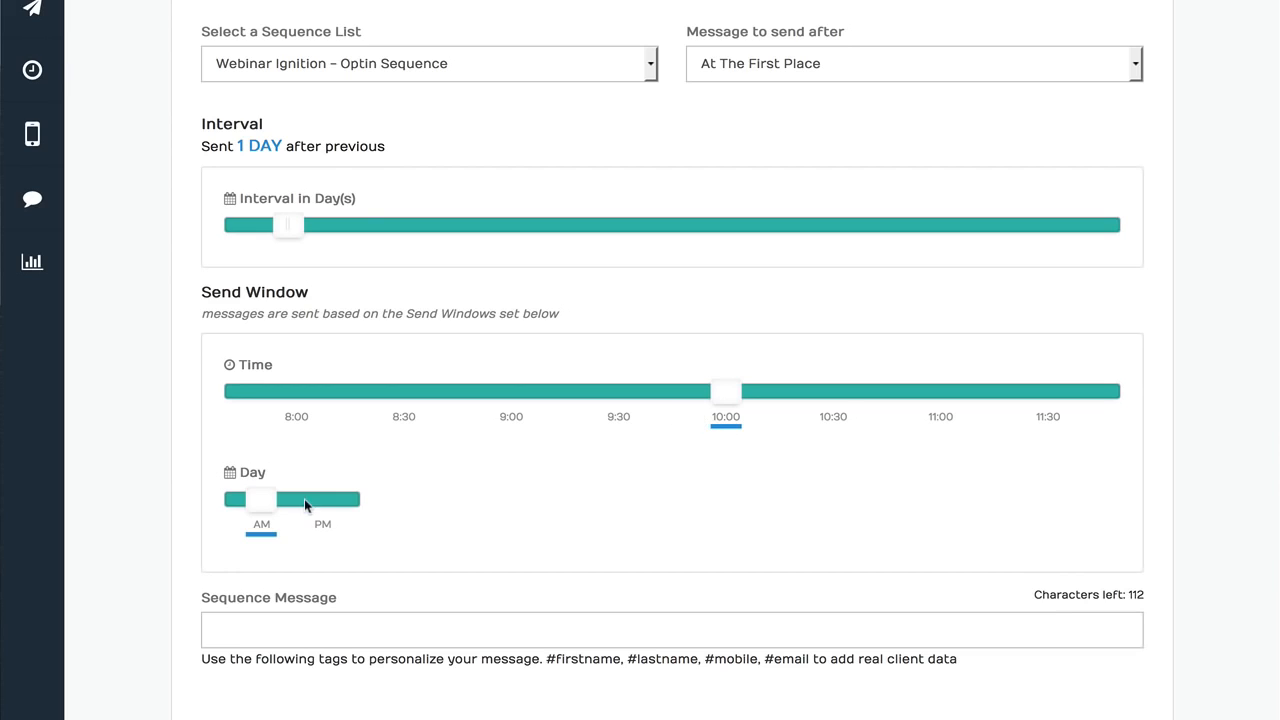
left_click(299, 628)
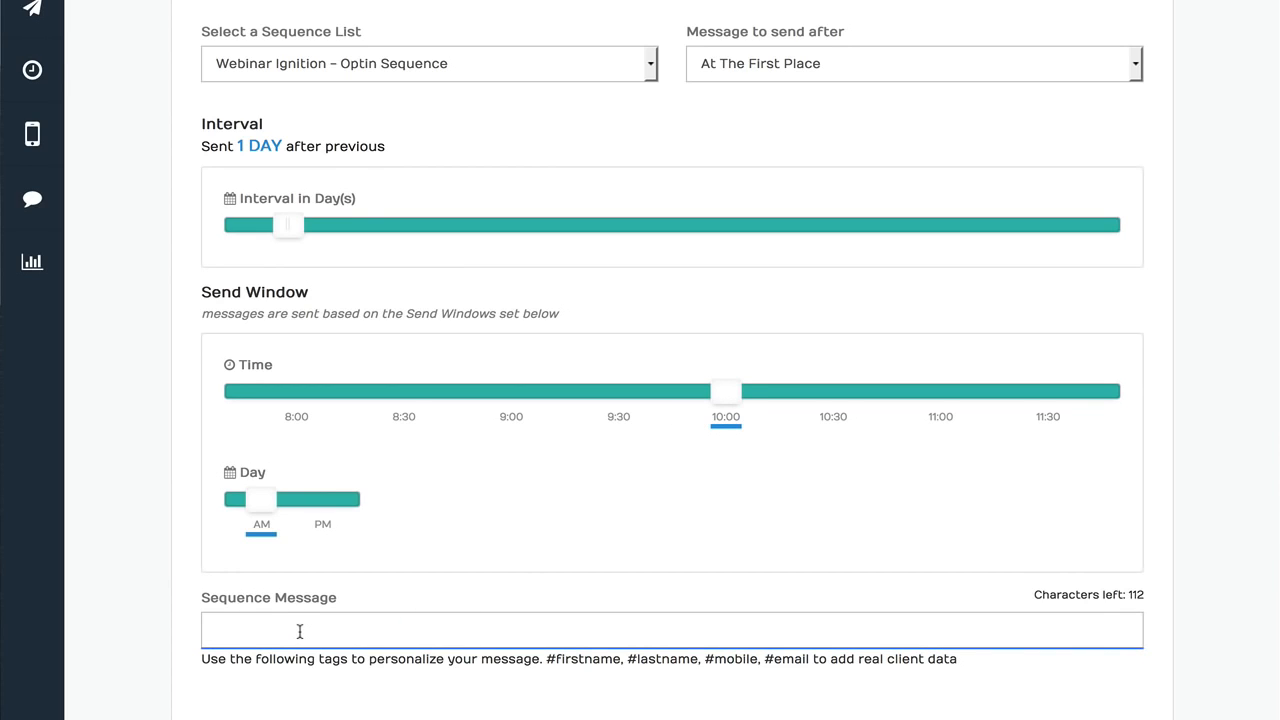
type("#f")
key("Tab")
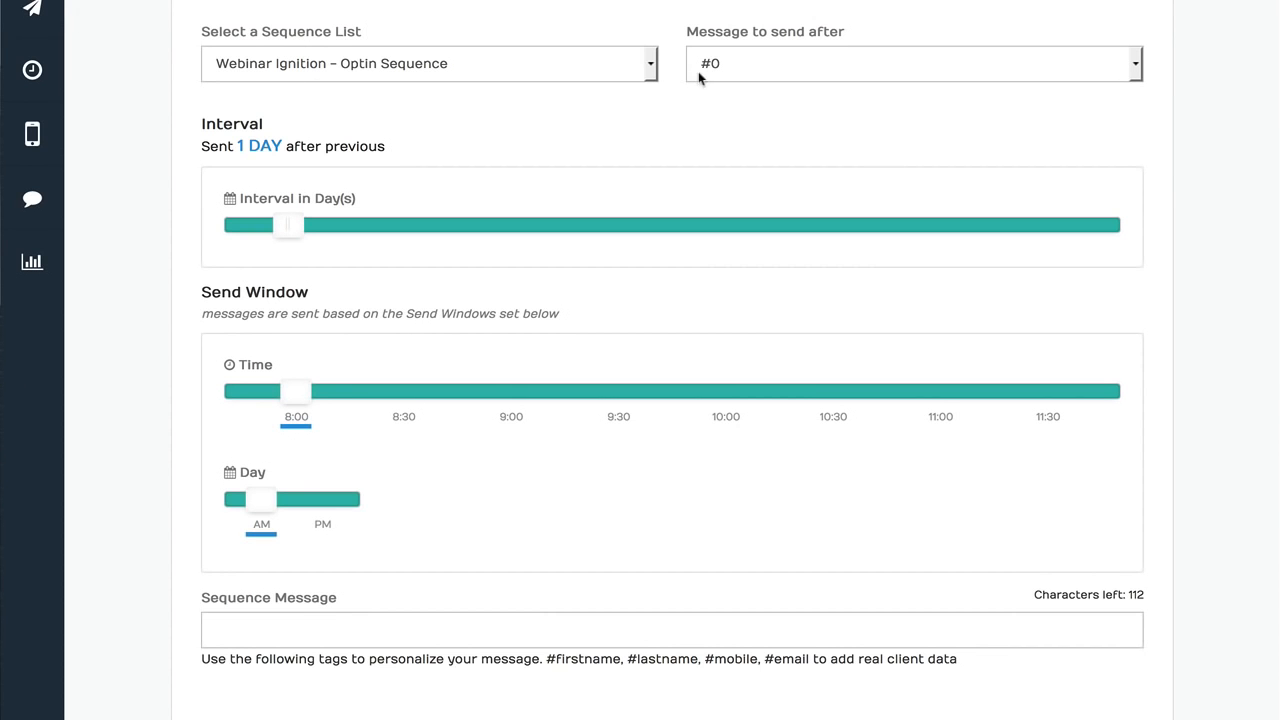
Create a sequence message "#2" that follows message #0, with a 3-day interval and a 9:00 AM send window.
left_click(700, 71)
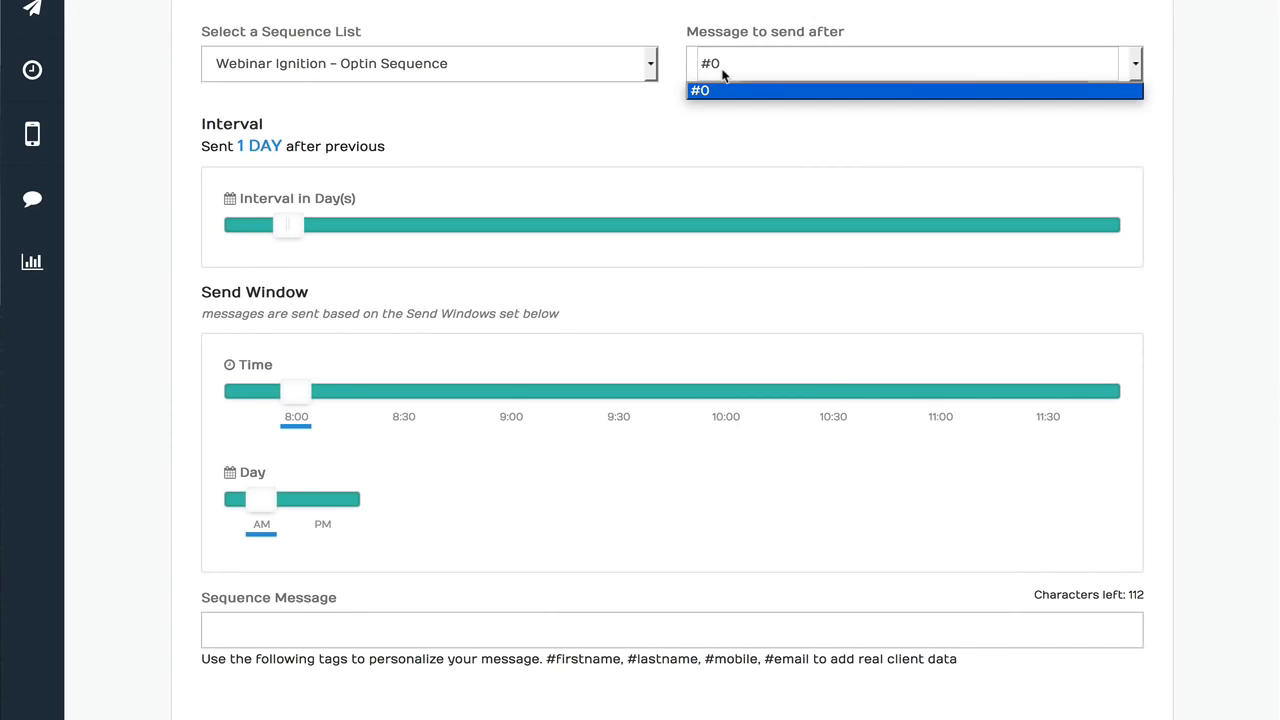
left_click(697, 90)
left_click_drag(300, 224, 355, 234)
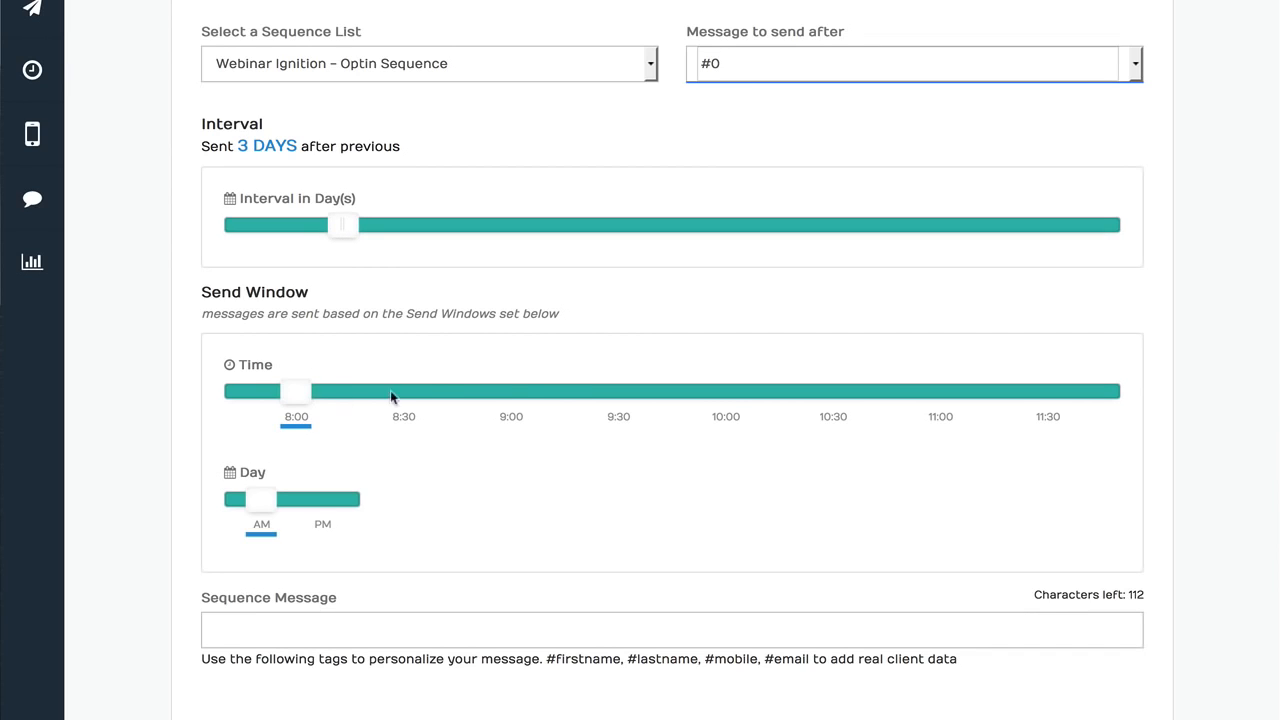
mouse_move(505, 392)
left_mouse_down()
mouse_move(660, 408)
mouse_move(527, 405)
left_mouse_up()
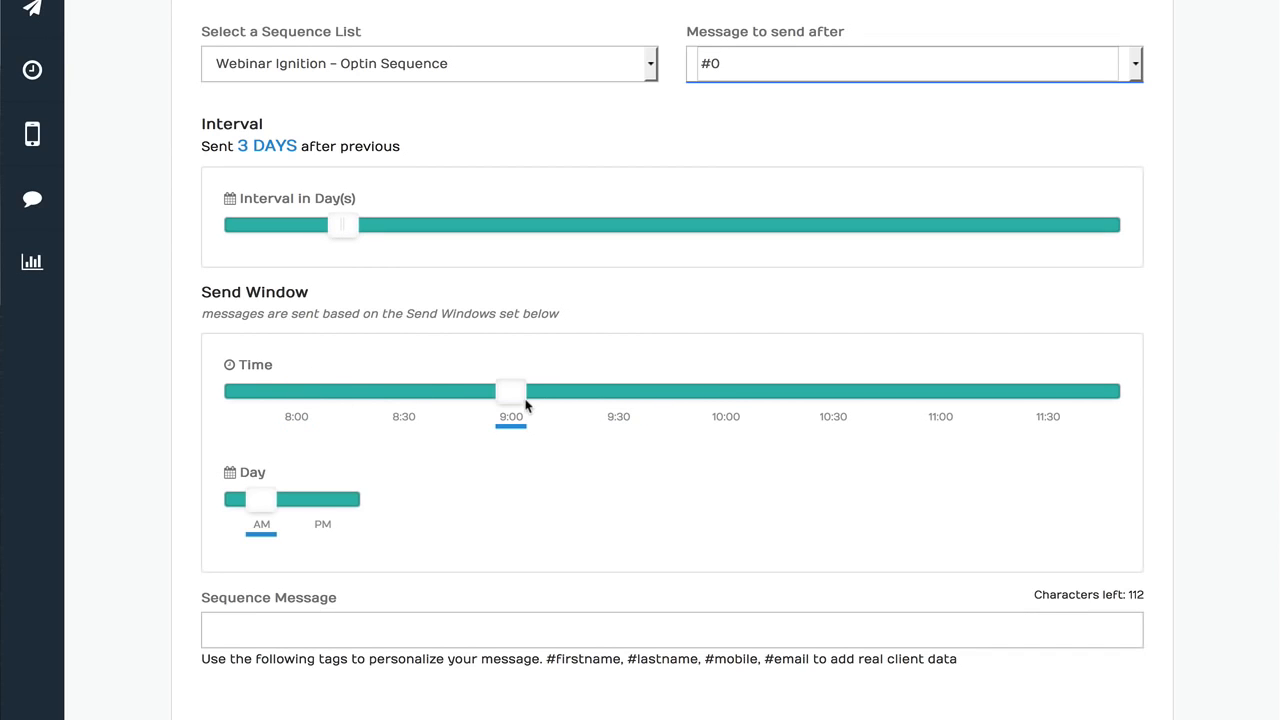
left_click(362, 630)
type("#2")
left_click(412, 717)
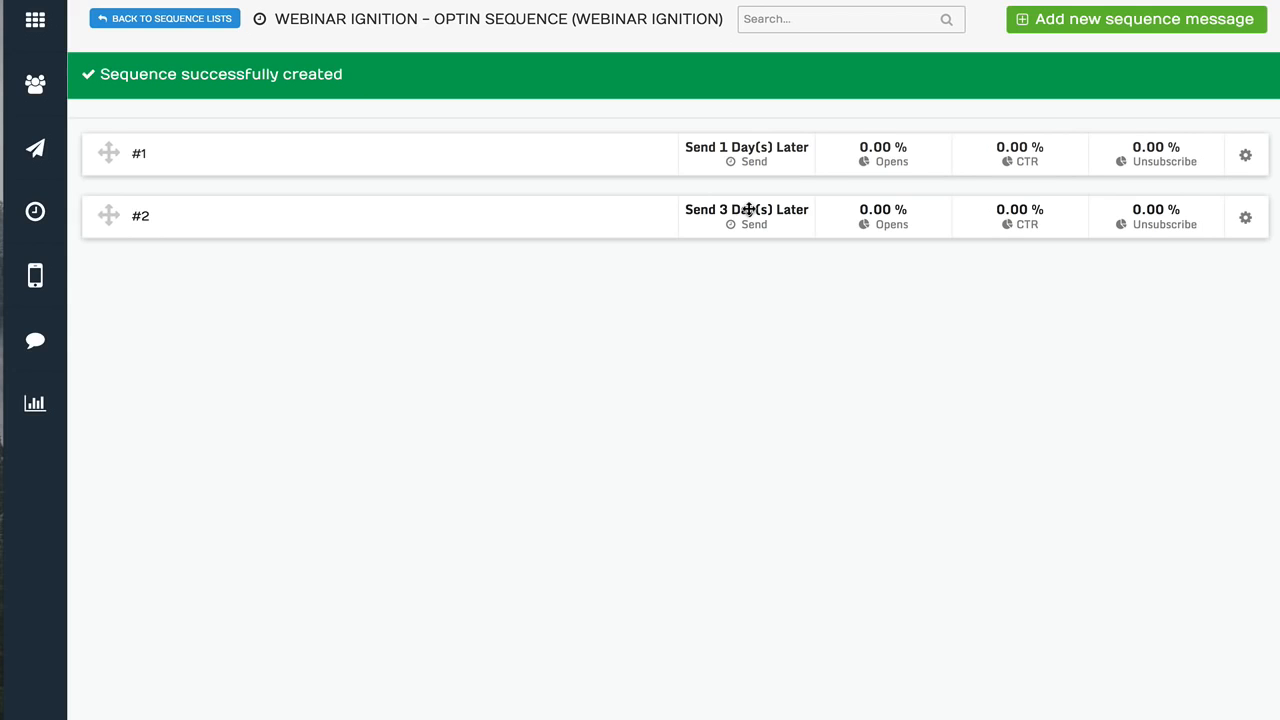
Open the account's Integrations page and identify which services are connected.
left_click(1208, 1)
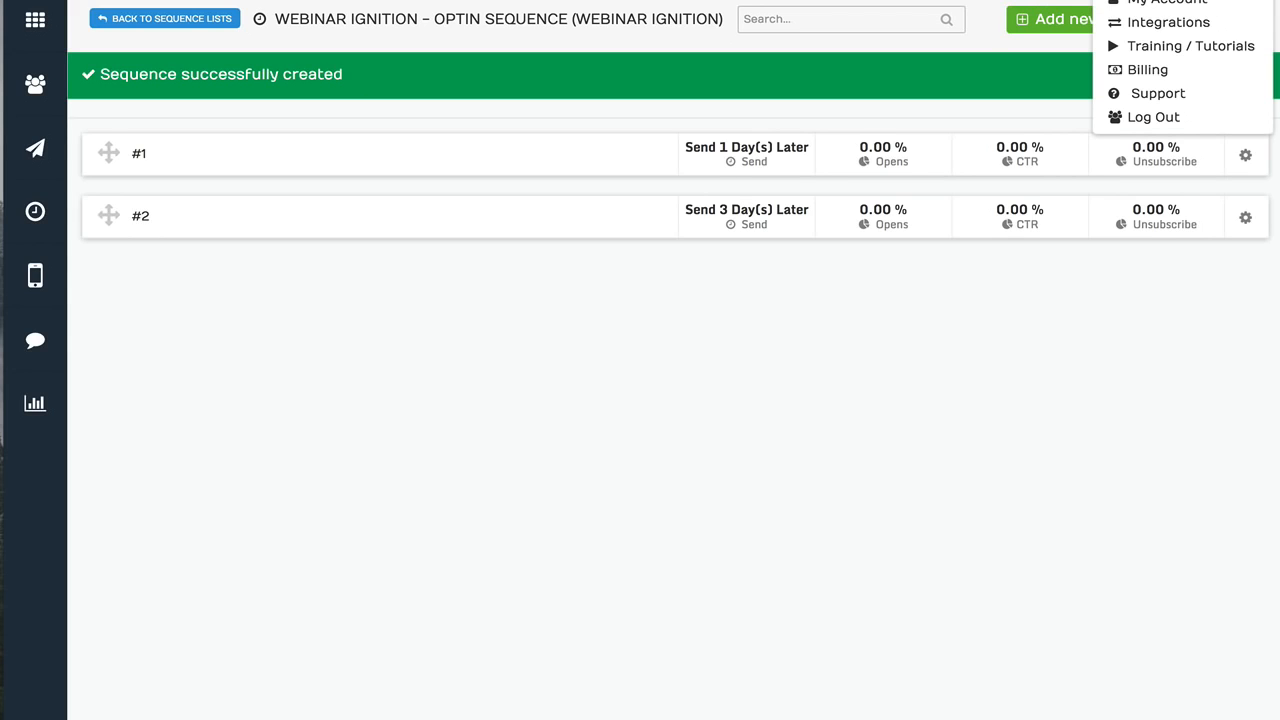
left_click(1201, 22)
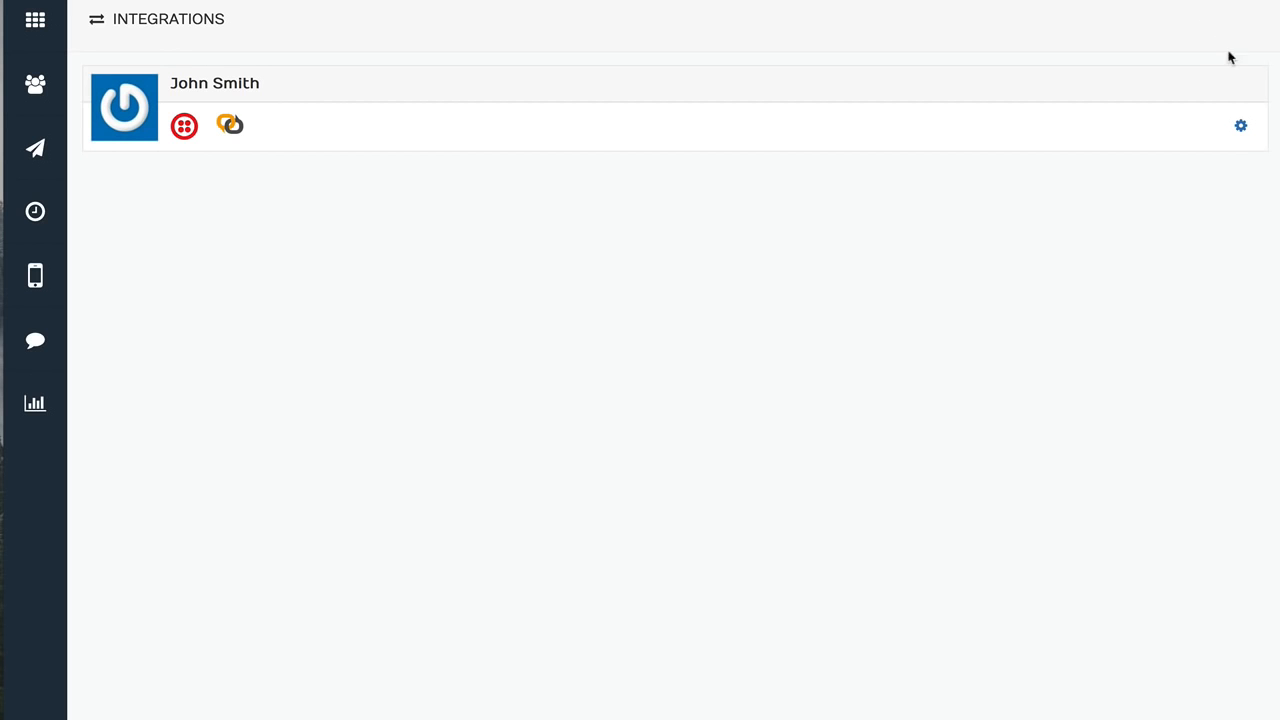
left_click(1241, 128)
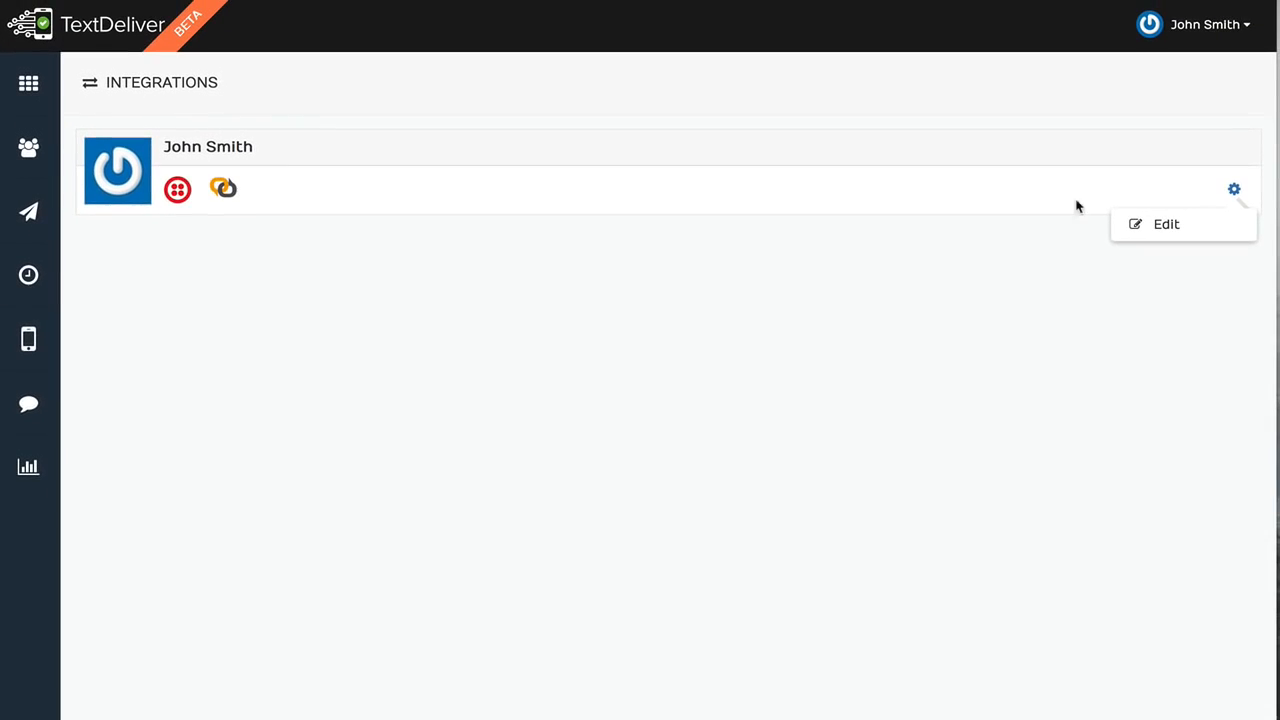
left_click(233, 127)
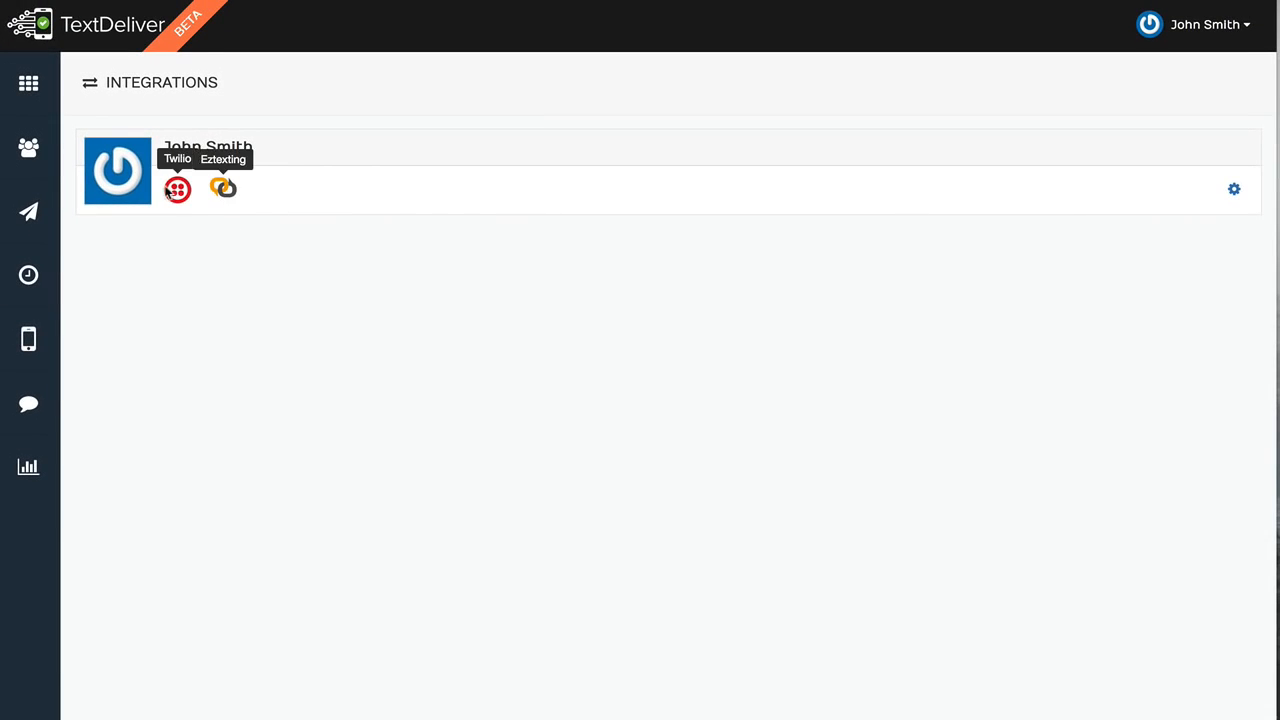
Review the connected services and those available to add for the account, and return to the dashboard.
left_click(1236, 193)
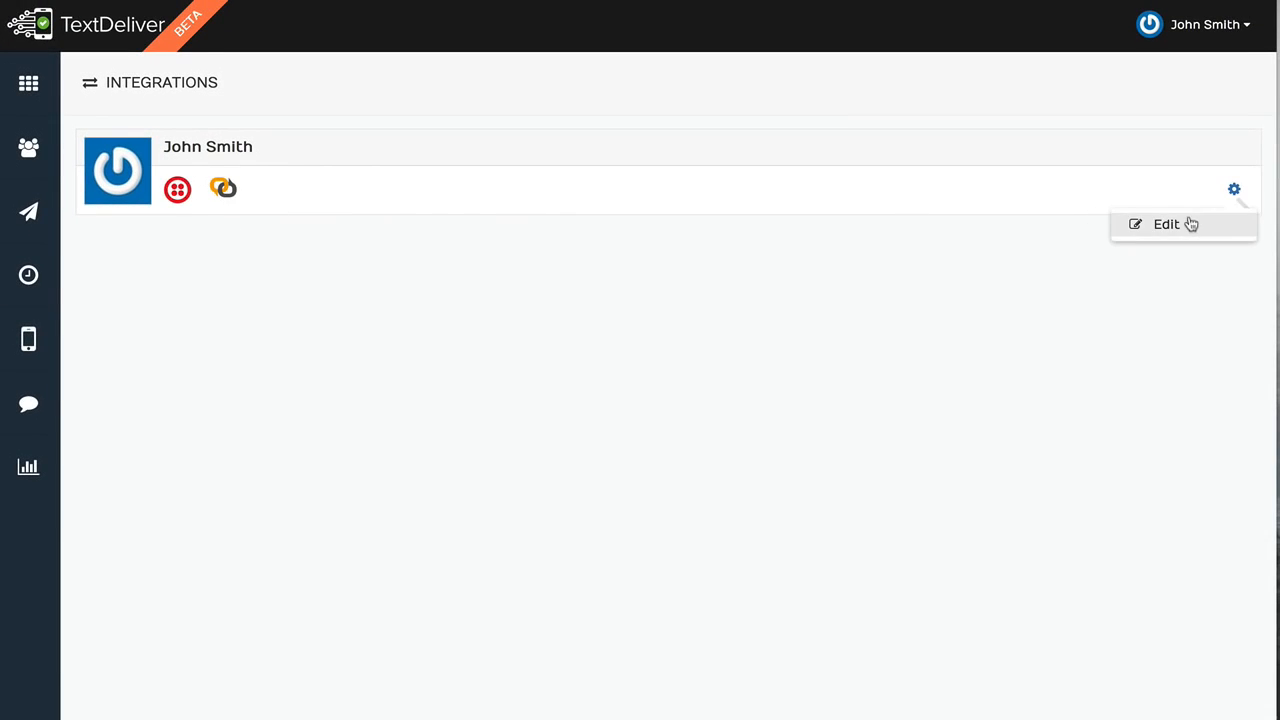
left_click(1189, 223)
left_click(310, 296)
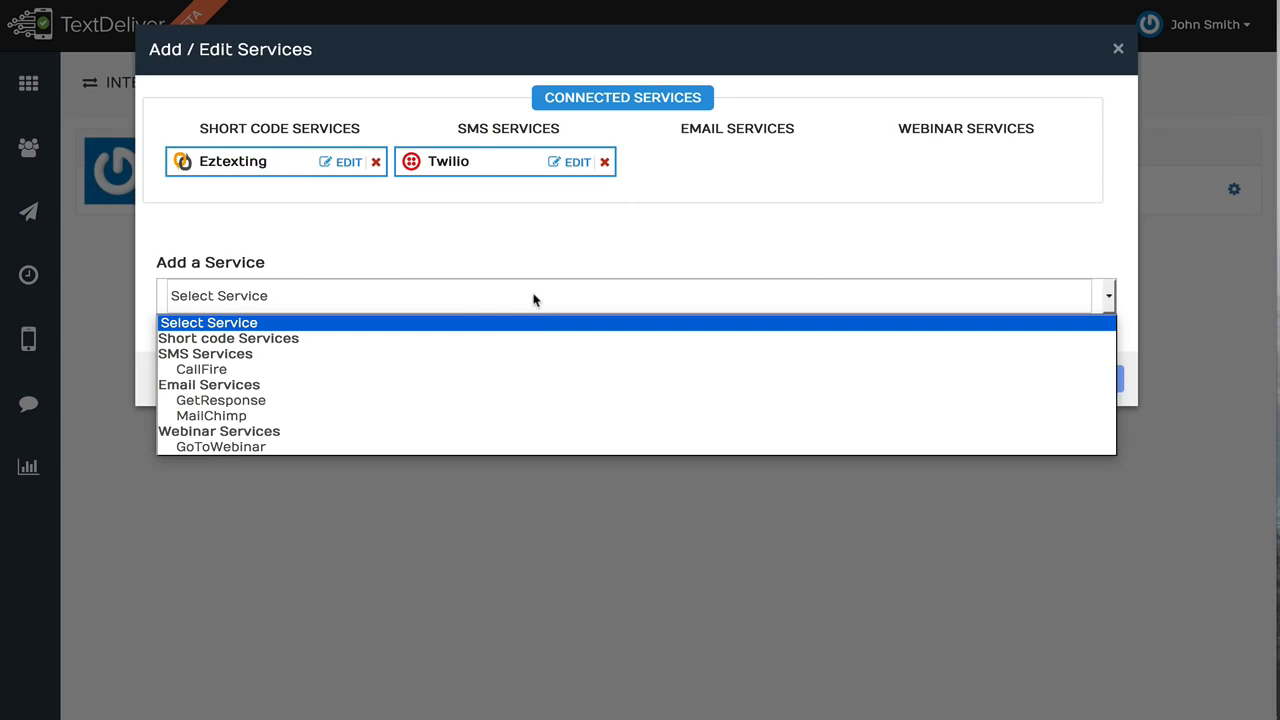
left_click(565, 257)
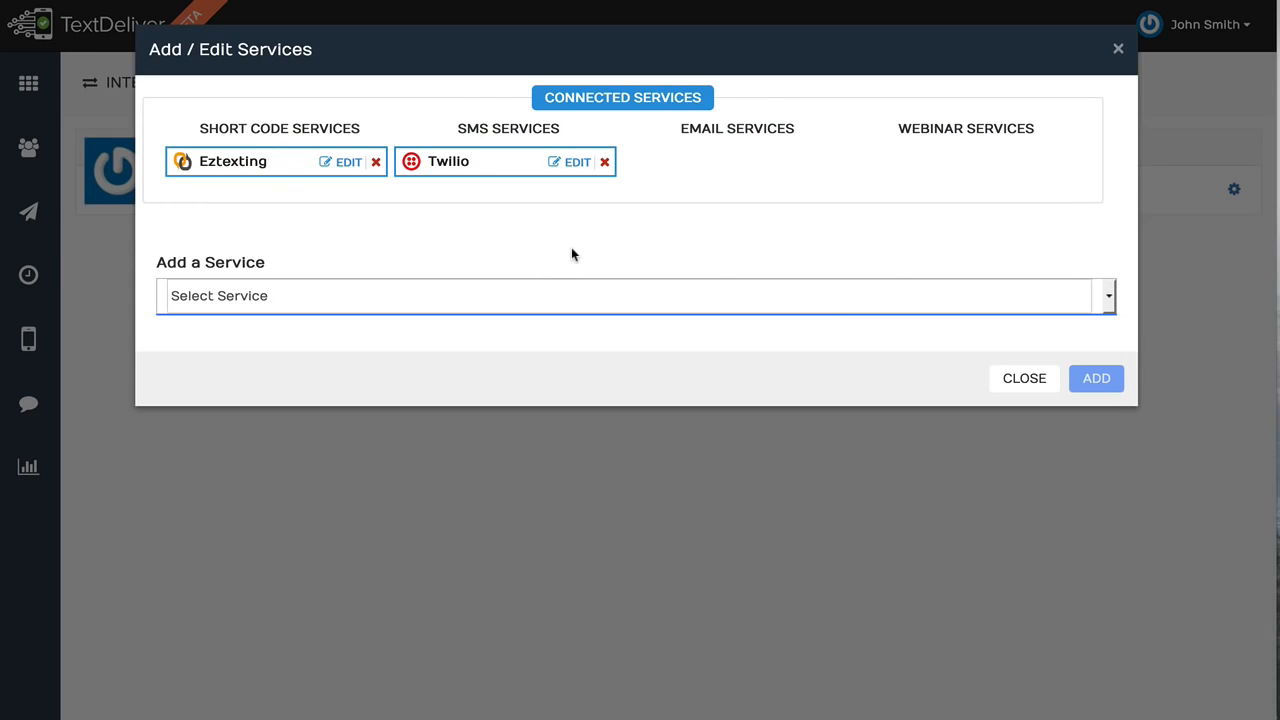
left_click(1117, 51)
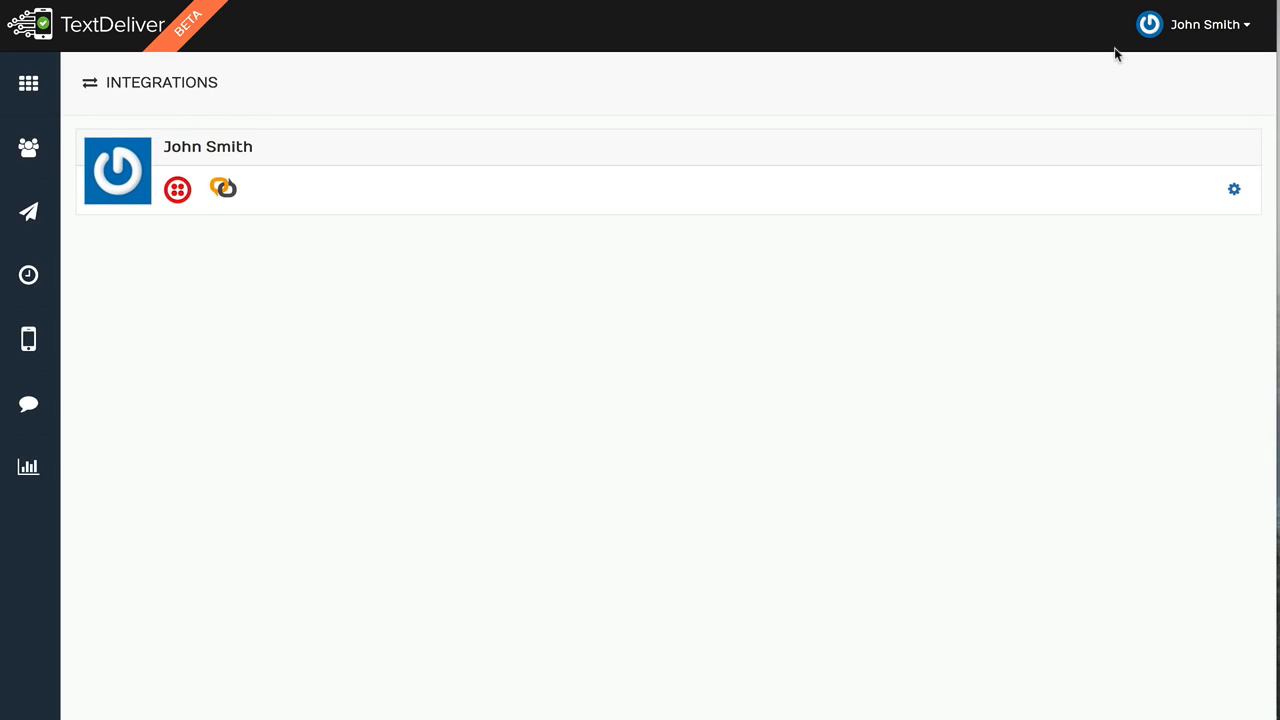
left_click(29, 84)
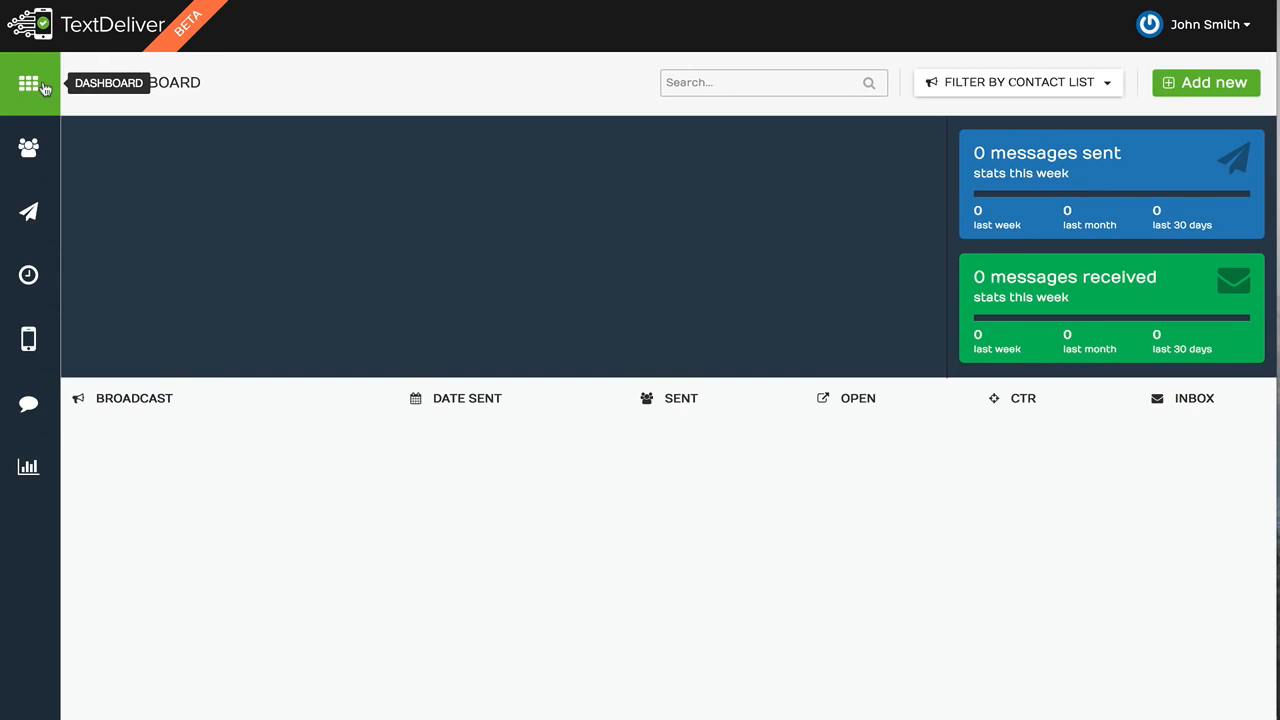